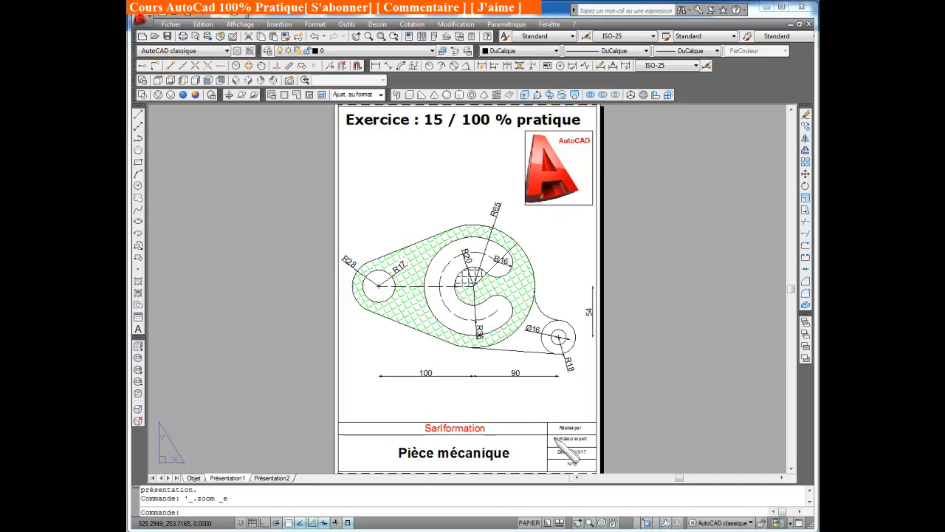
# Step: Examine the mechanical part's dimensions and the title block on the exercise 15 reference sheet
pyautogui.scroll(-1, 583, 443)
pyautogui.scroll(4, 584, 443)
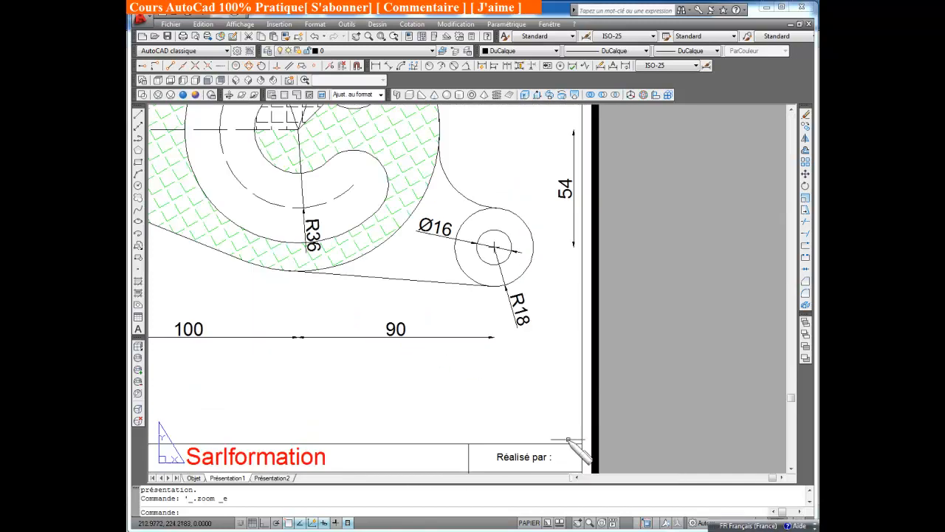
pyautogui.moveTo(580, 343); pyautogui.dragTo(597, 396, button='middle')
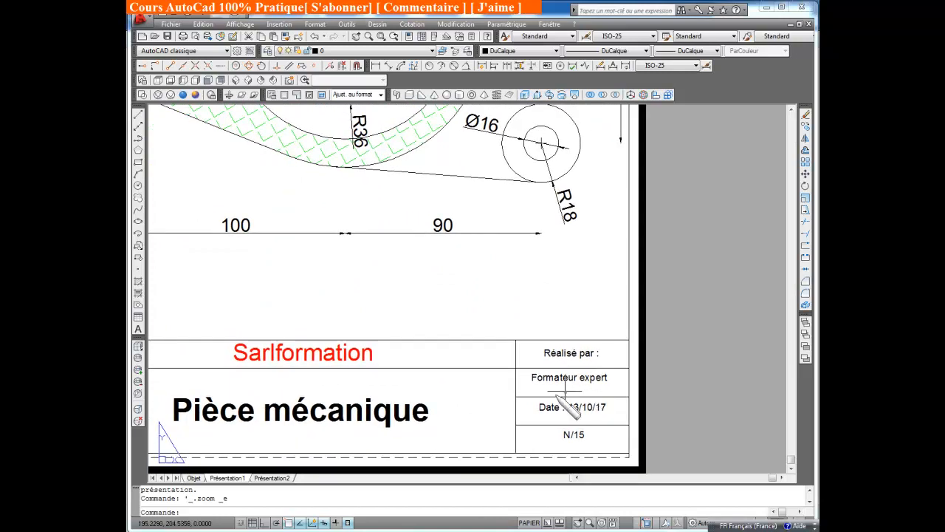
pyautogui.scroll(-5, 600, 359)
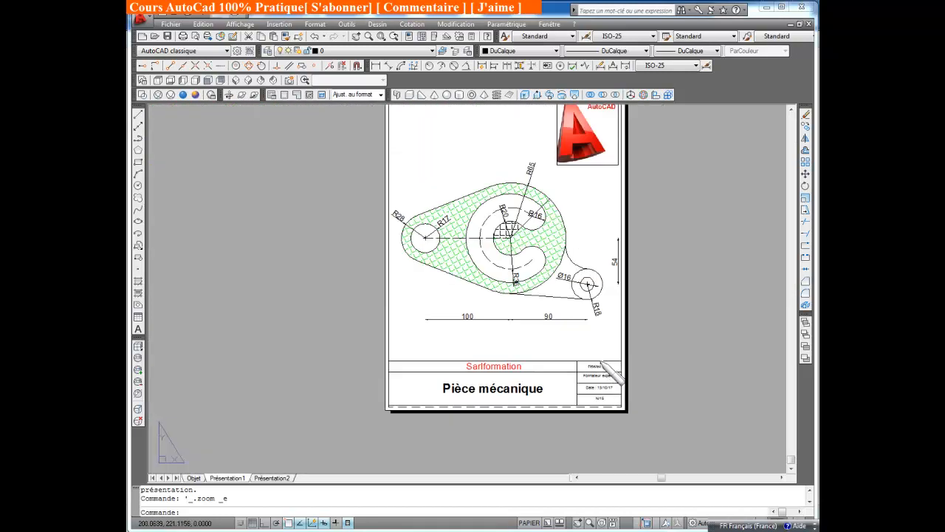
pyautogui.scroll(3, 566, 380)
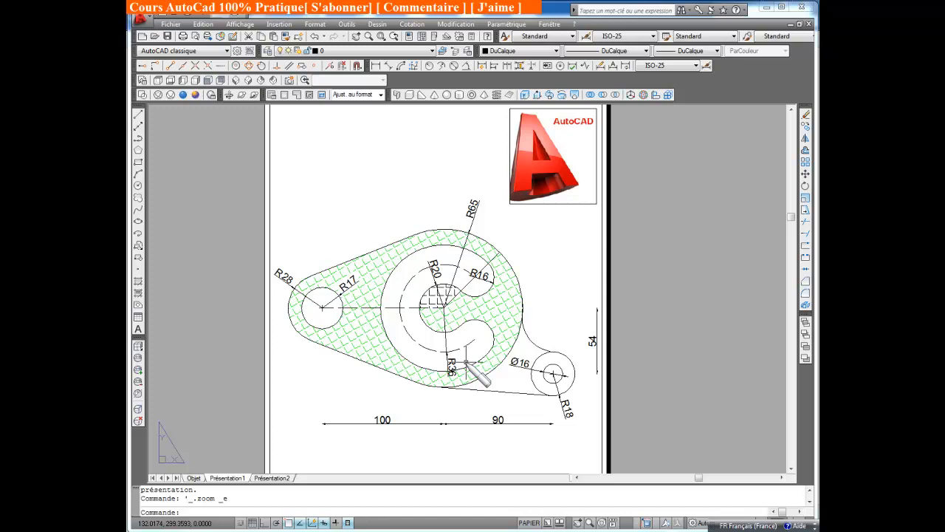
pyautogui.moveTo(565, 379); pyautogui.dragTo(565, 319, button='middle')
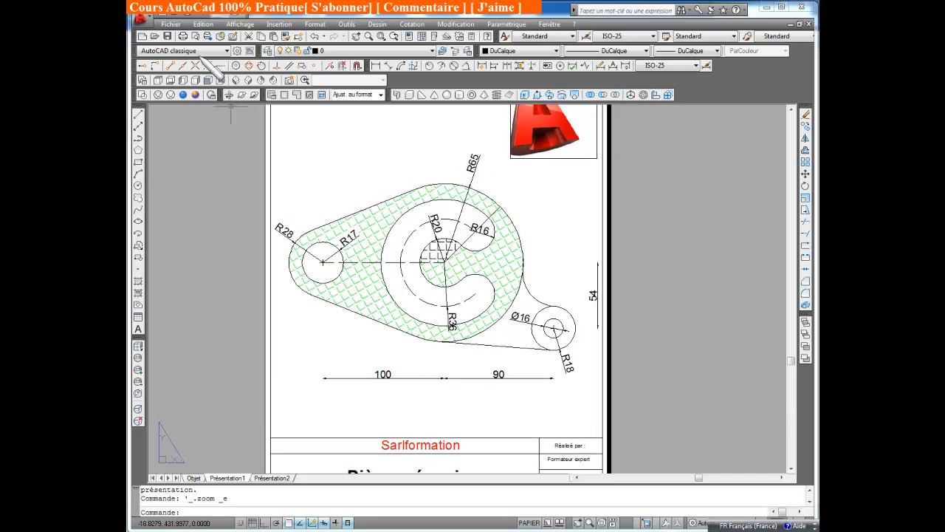
# Step: Create a new drawing from the acadiso.dwt template, minimise the reference drawing Dessin1.dwg and maximise the new one
pyautogui.click(170, 24)
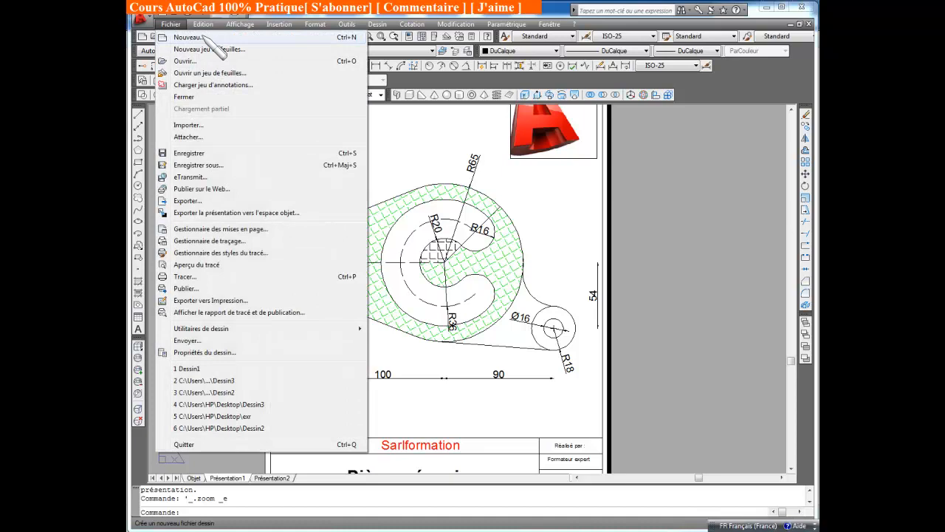
pyautogui.click(193, 36)
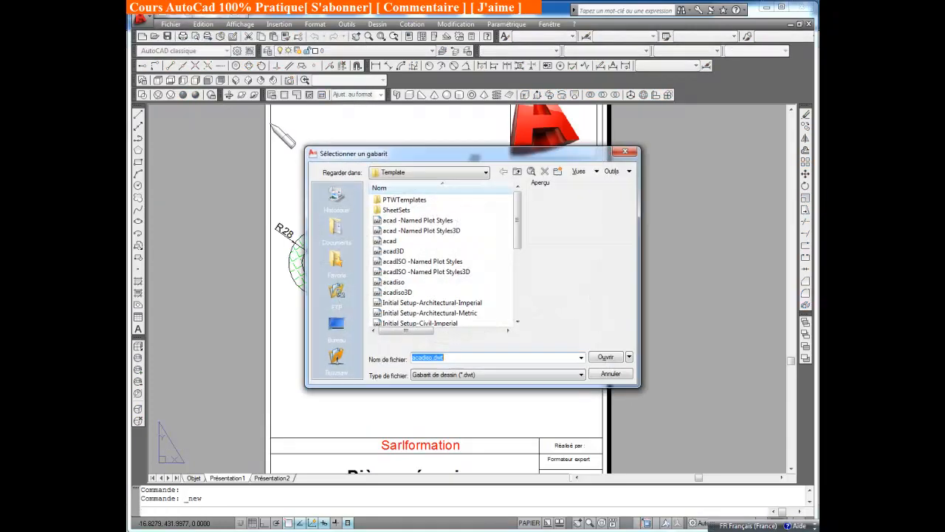
pyautogui.click(614, 360)
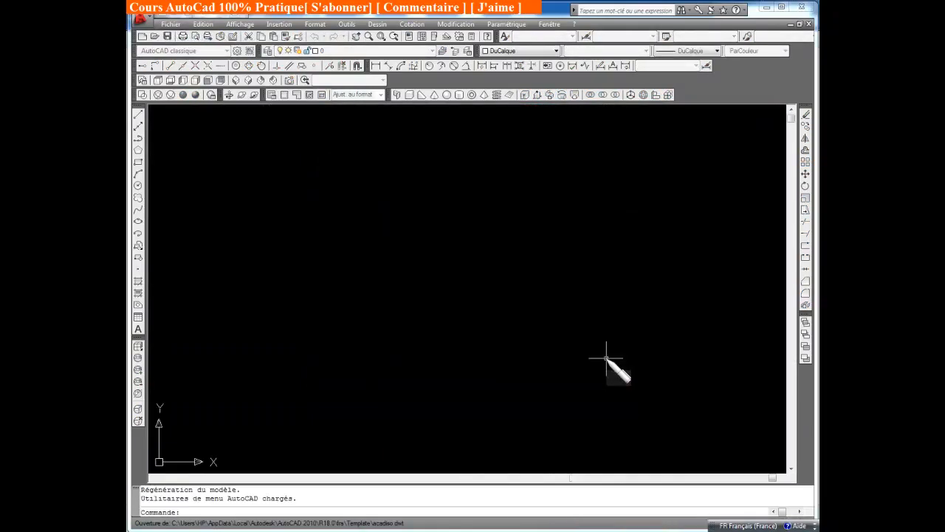
pyautogui.click(791, 24)
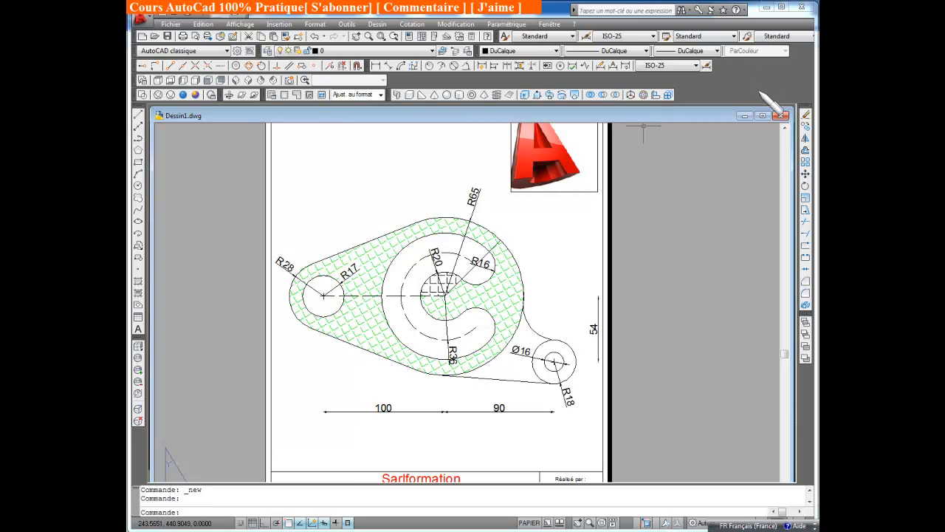
pyautogui.click(745, 116)
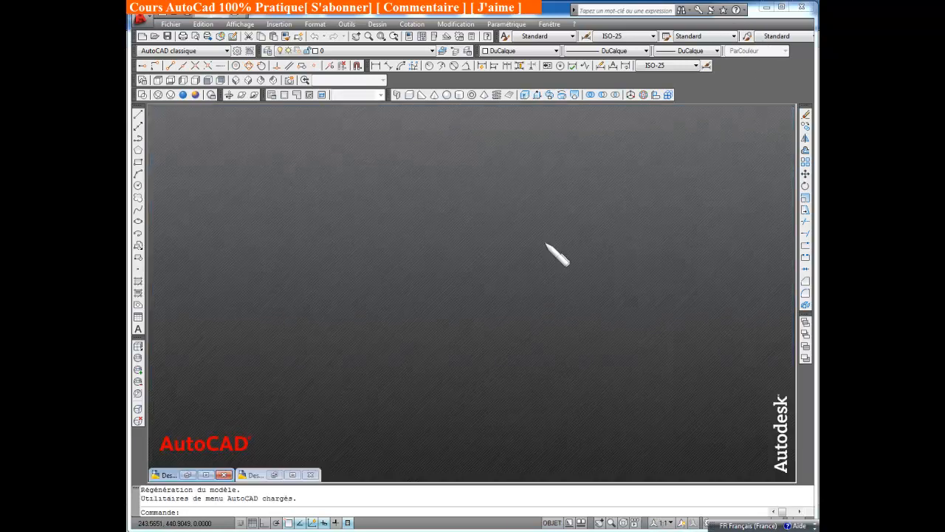
pyautogui.click(206, 475)
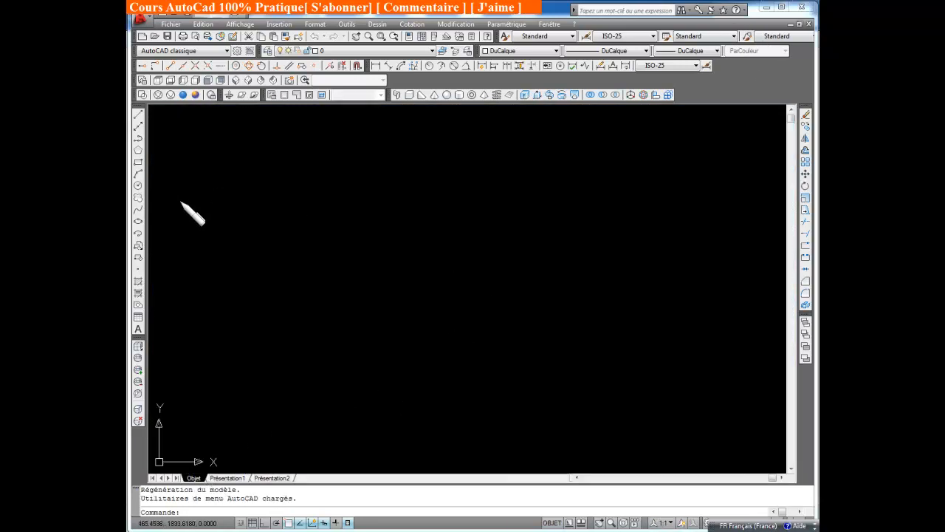
# Step: Draw a circle of radius 28 in the empty model space for the part's small end
pyautogui.click(138, 186)
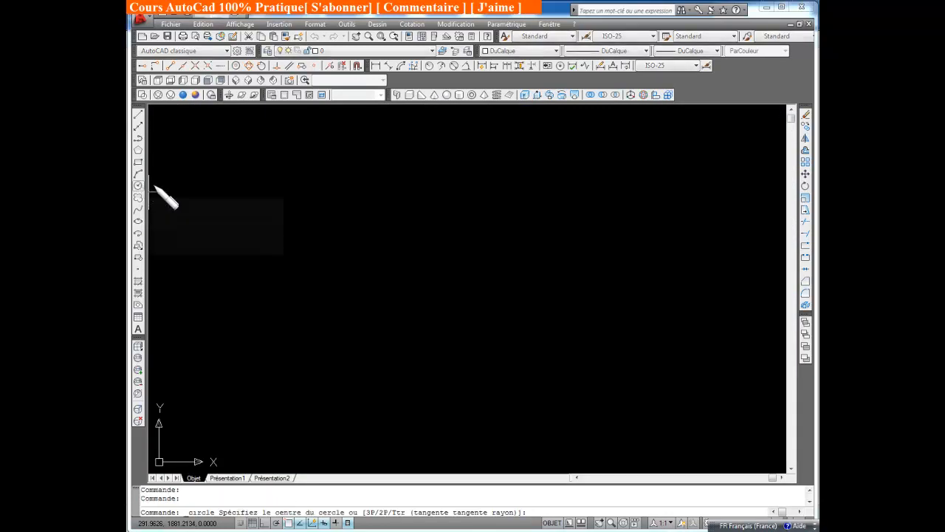
pyautogui.click(470, 232)
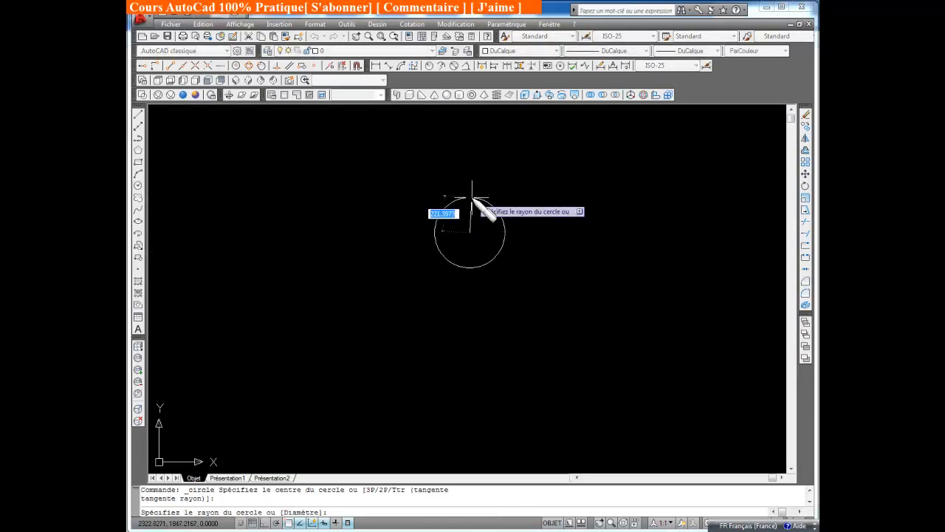
pyautogui.press('Return')
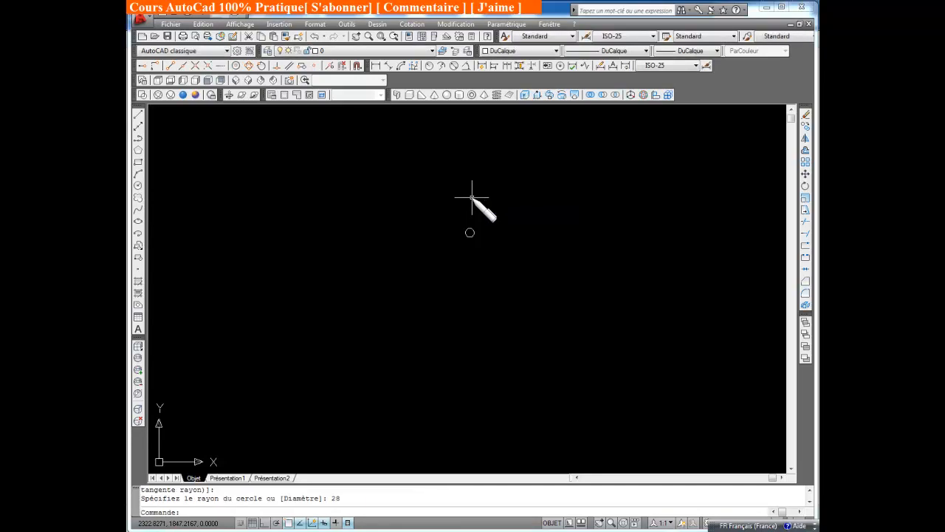
# Step: Draw a concentric circle of radius 17 inside the radius 28 circle
pyautogui.middleClick(473, 230)
pyautogui.middleClick(472, 230)
pyautogui.scroll(-2, 473, 260)
pyautogui.moveTo(472, 260); pyautogui.dragTo(467, 271, button='middle')
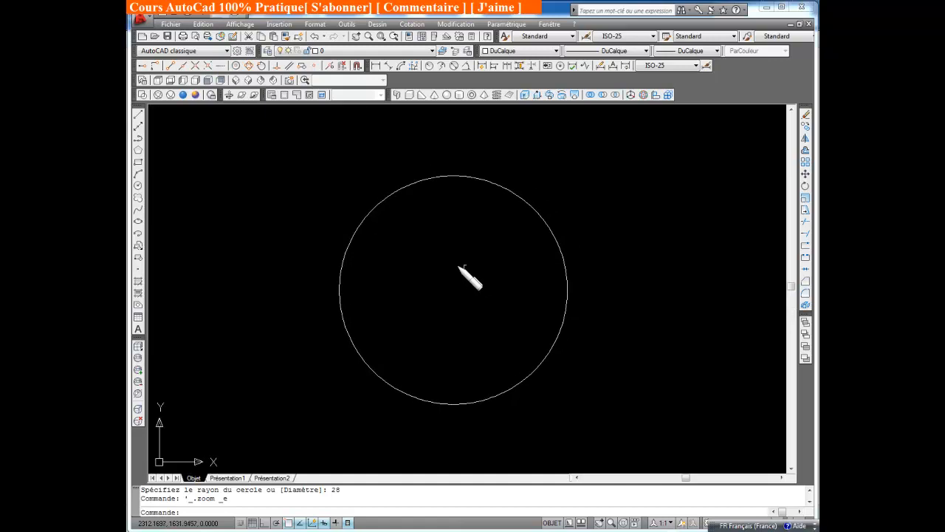
pyautogui.click(139, 186)
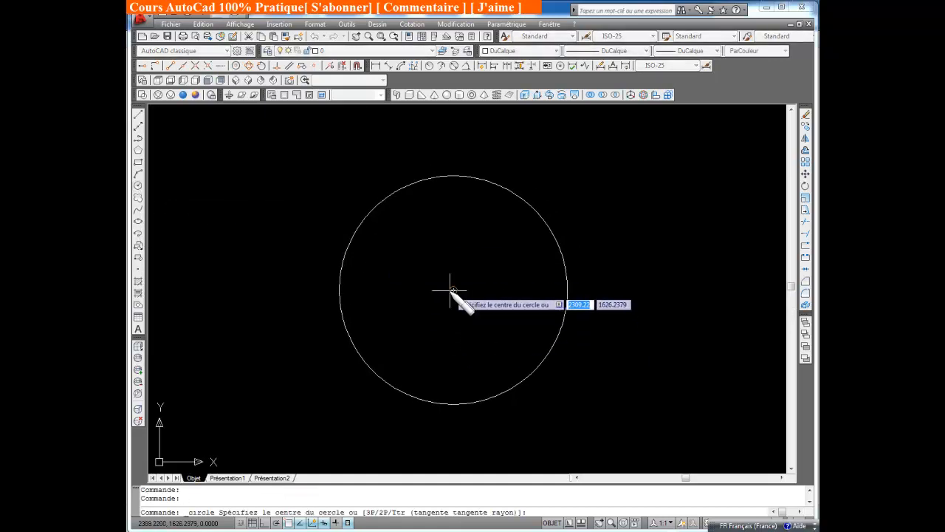
pyautogui.click(453, 283)
pyautogui.write('17')
pyautogui.press('Return')
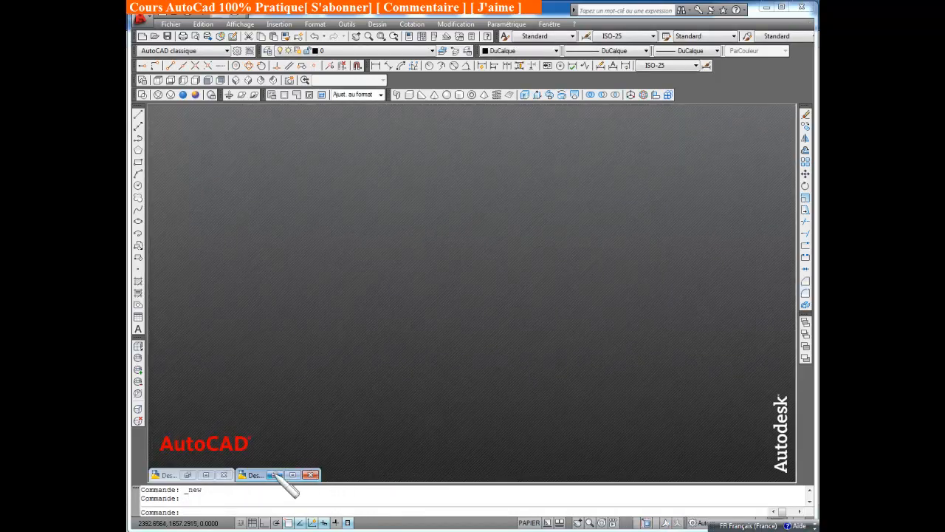
# Step: Check the distance between the small end and the main hub on the reference drawing's Présentation1 layout, and return to the new drawing
pyautogui.click(285, 481)
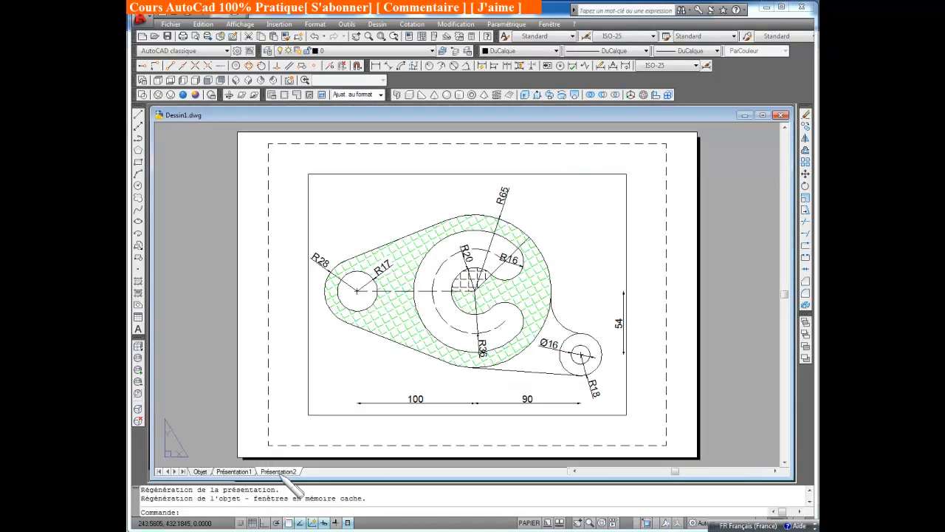
pyautogui.click(244, 471)
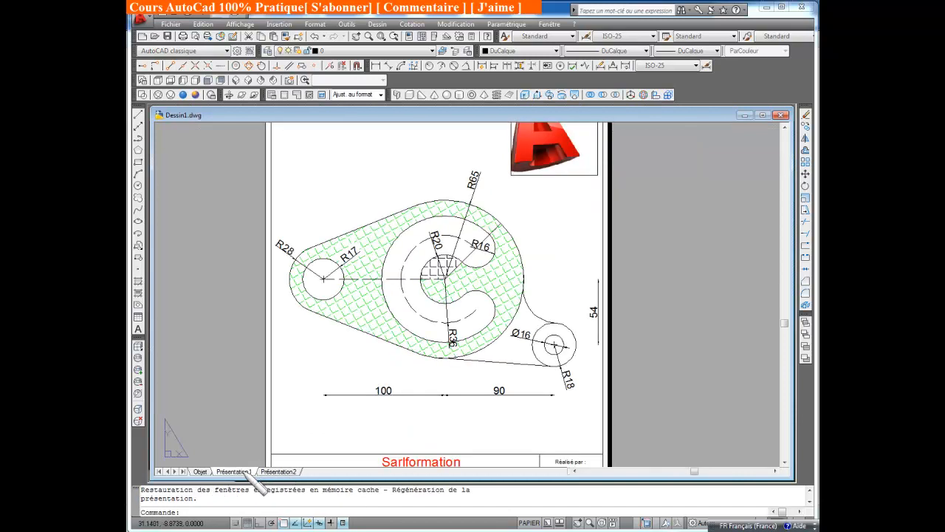
pyautogui.scroll(-3, 480, 355)
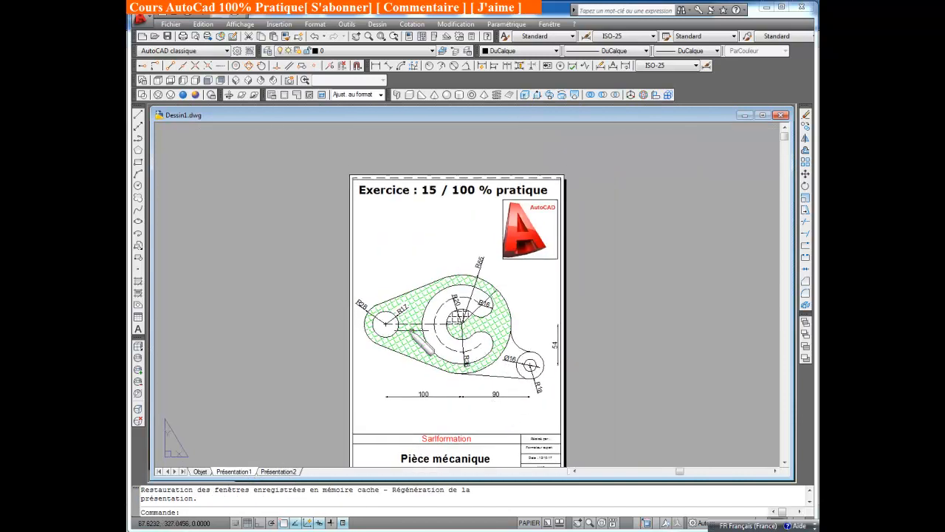
pyautogui.scroll(3, 447, 322)
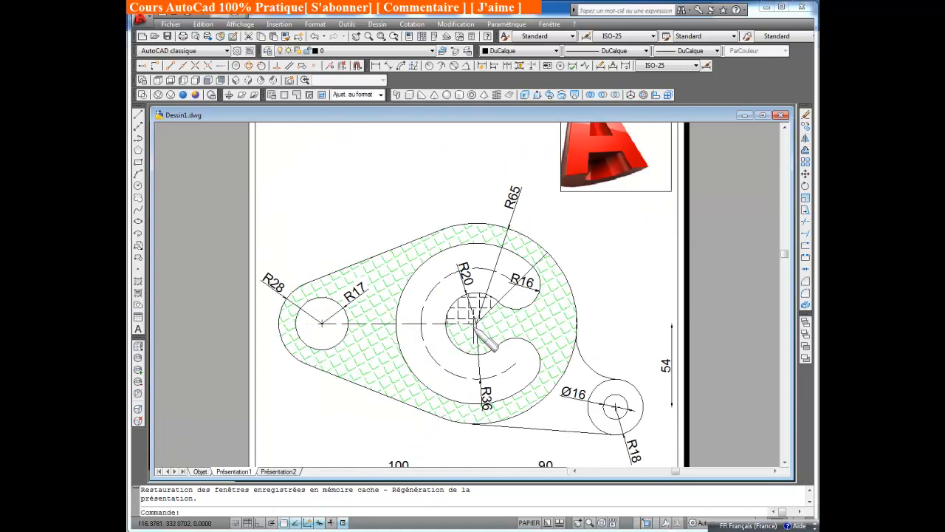
pyautogui.scroll(-2, 475, 323)
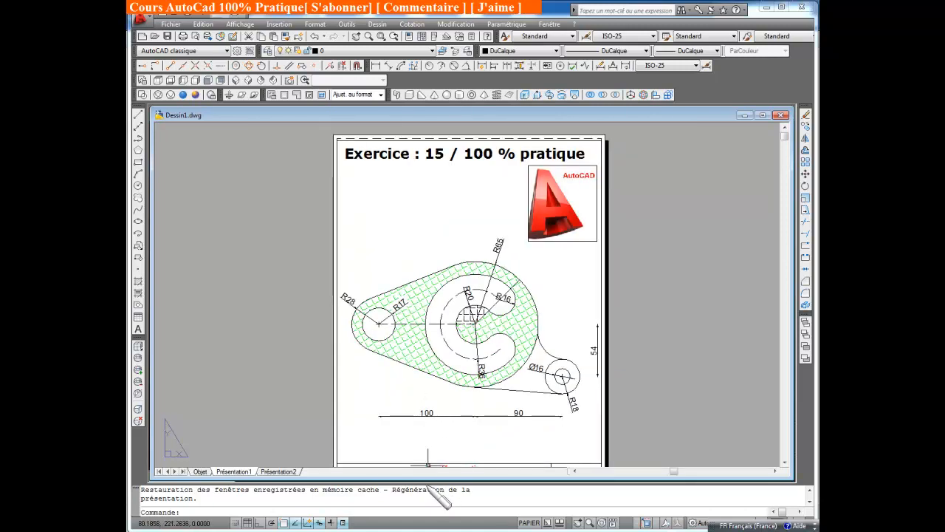
pyautogui.scroll(2, 458, 323)
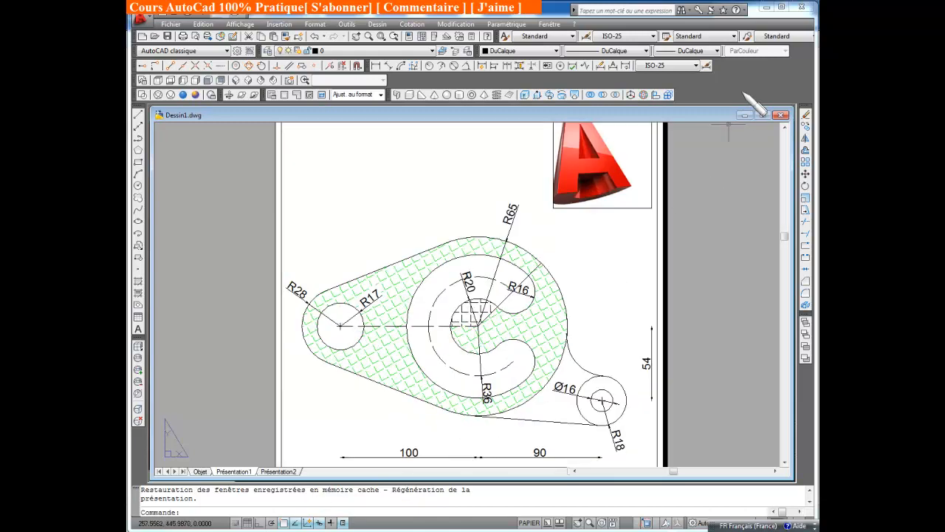
pyautogui.click(746, 115)
pyautogui.click(206, 474)
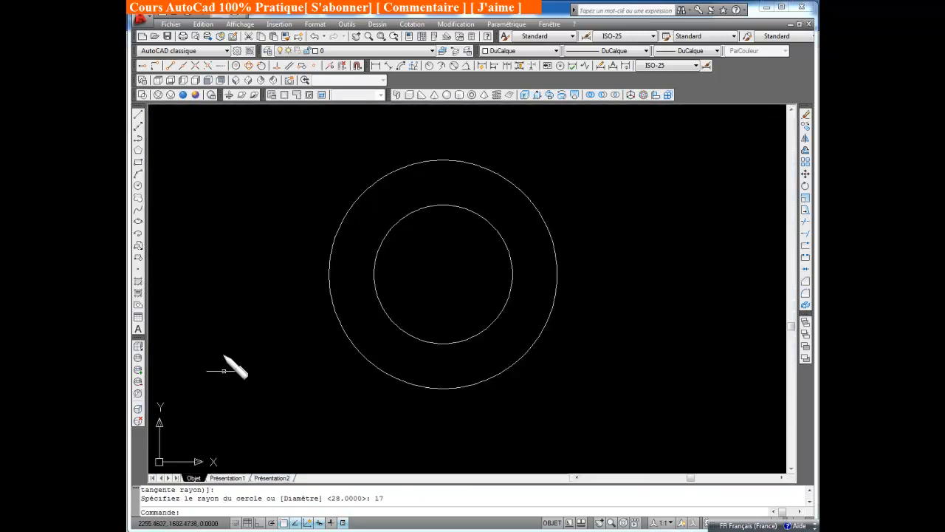
# Step: Draw a horizontal line 100 long from the circles' centre towards the hub position, with Ortho turned on
pyautogui.click(139, 116)
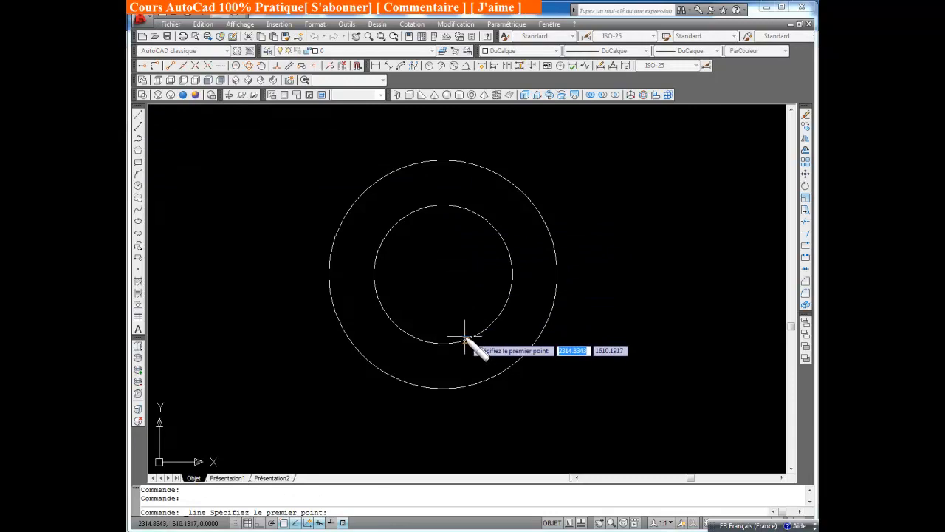
pyautogui.click(443, 275)
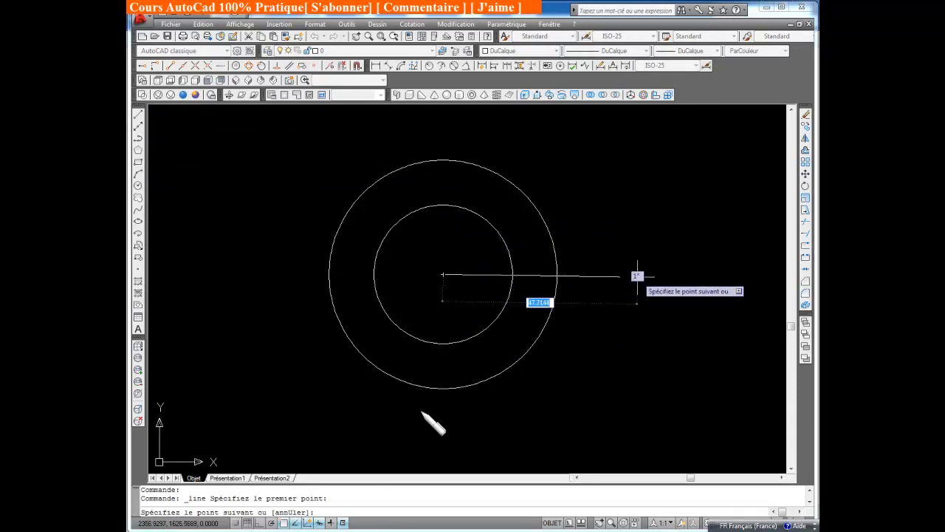
pyautogui.click(258, 522)
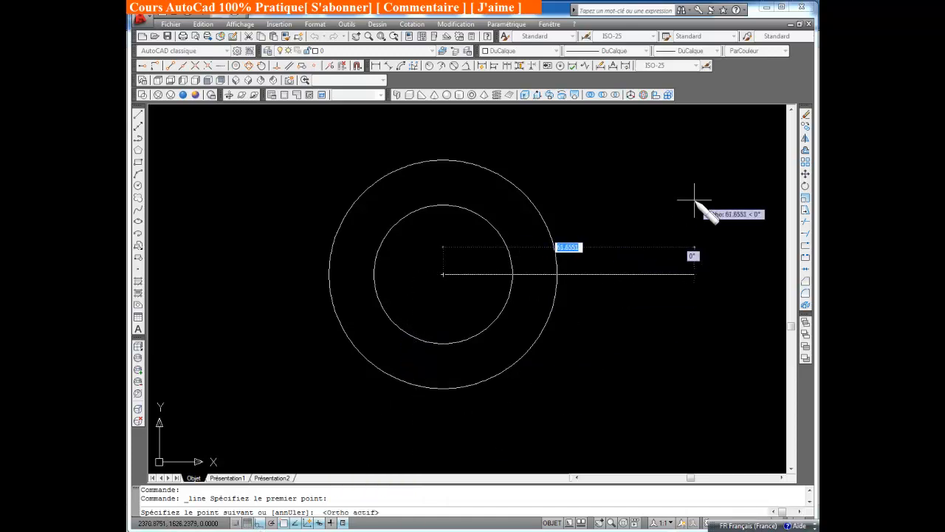
pyautogui.scroll(-2, 624, 314)
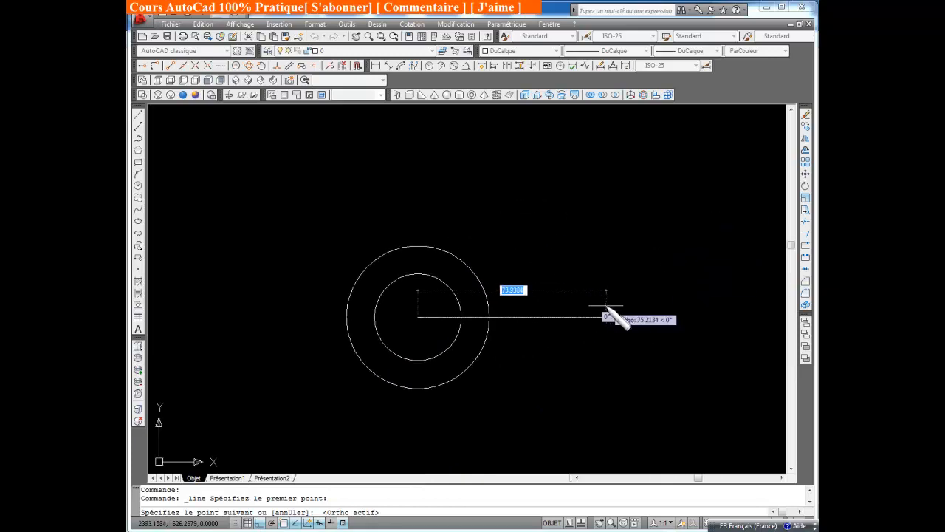
pyautogui.write('100')
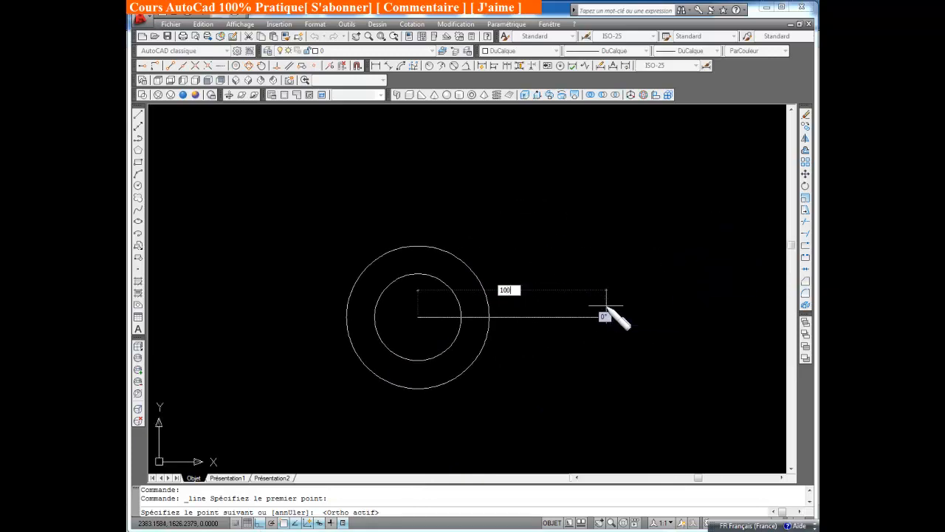
pyautogui.press('Return')
pyautogui.press('Return')
pyautogui.moveTo(625, 337)
pyautogui.mouseDown(button='middle')
pyautogui.moveTo(566, 281)
pyautogui.moveTo(545, 337)
pyautogui.mouseUp(button='middle')
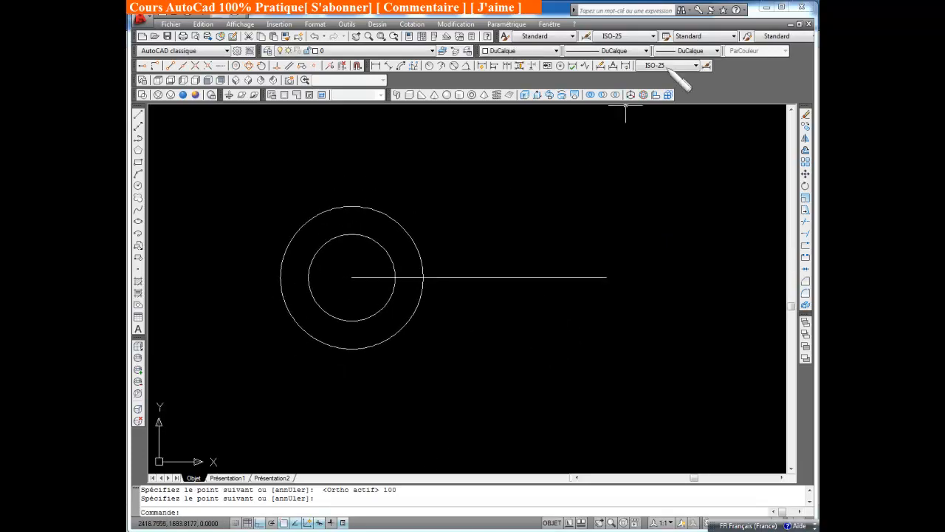
# Step: Examine the radii of the main hub and its curved slot on the reference drawing, and return to the new drawing
pyautogui.click(791, 24)
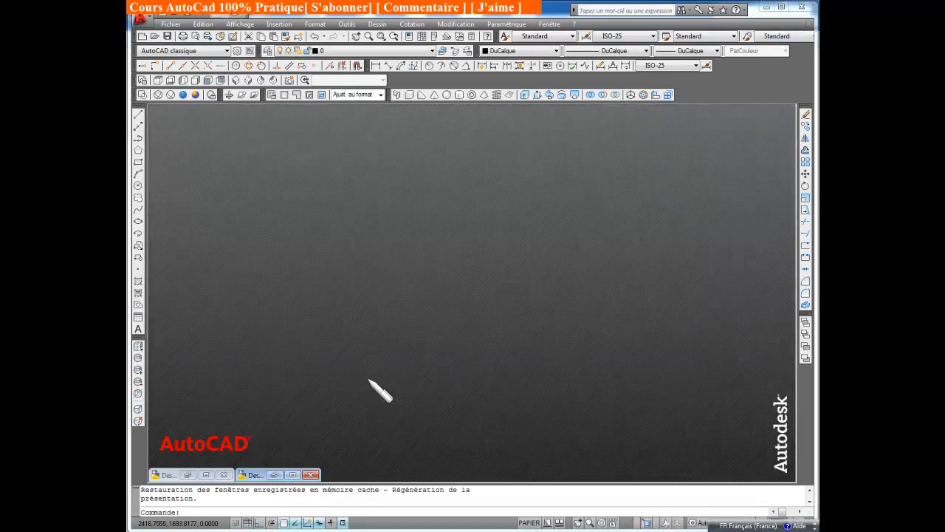
pyautogui.click(292, 475)
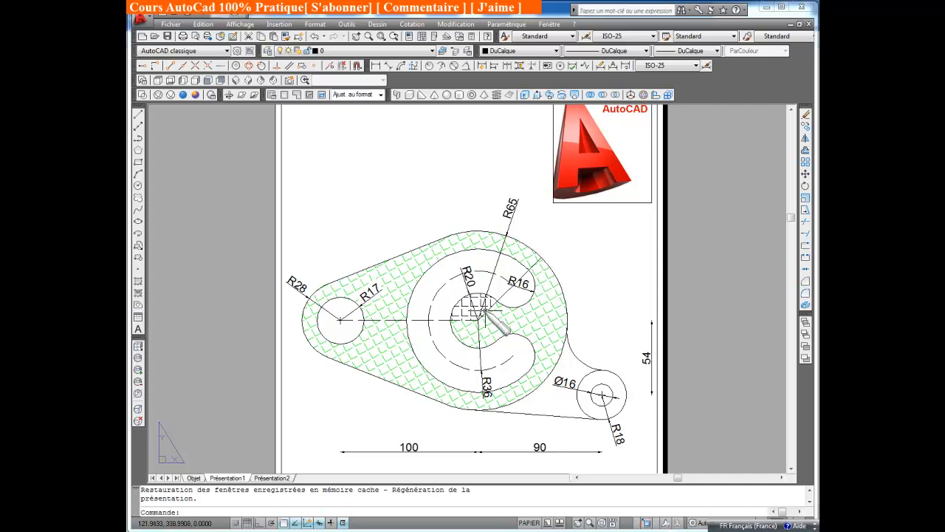
pyautogui.scroll(3, 481, 309)
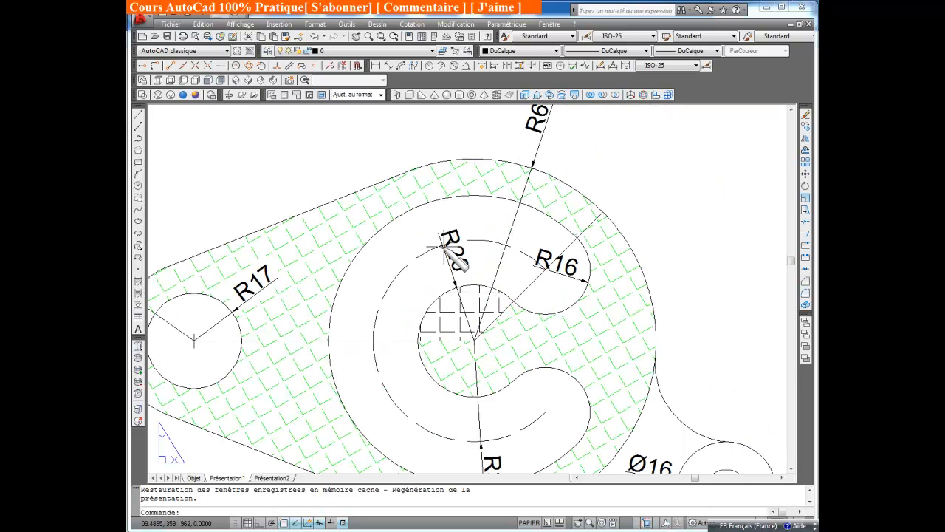
pyautogui.scroll(-4, 476, 291)
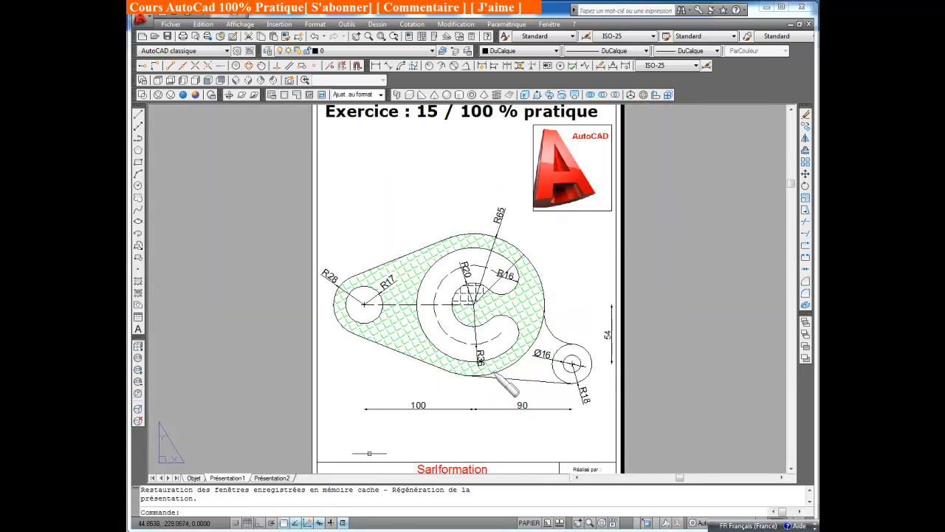
pyautogui.click(792, 24)
pyautogui.click(206, 474)
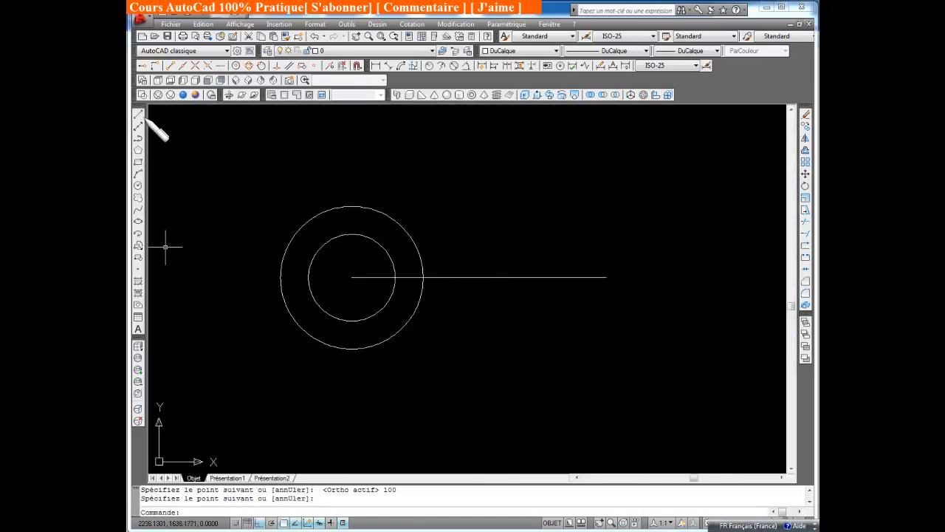
# Step: Draw a circle of radius 65 centred on the free end of the 100 long line
pyautogui.click(138, 186)
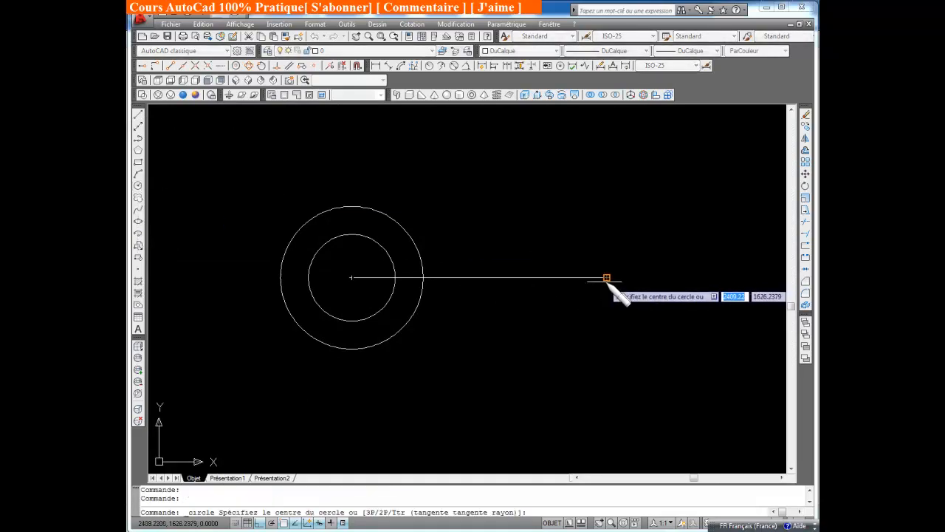
pyautogui.click(606, 277)
pyautogui.write('6')
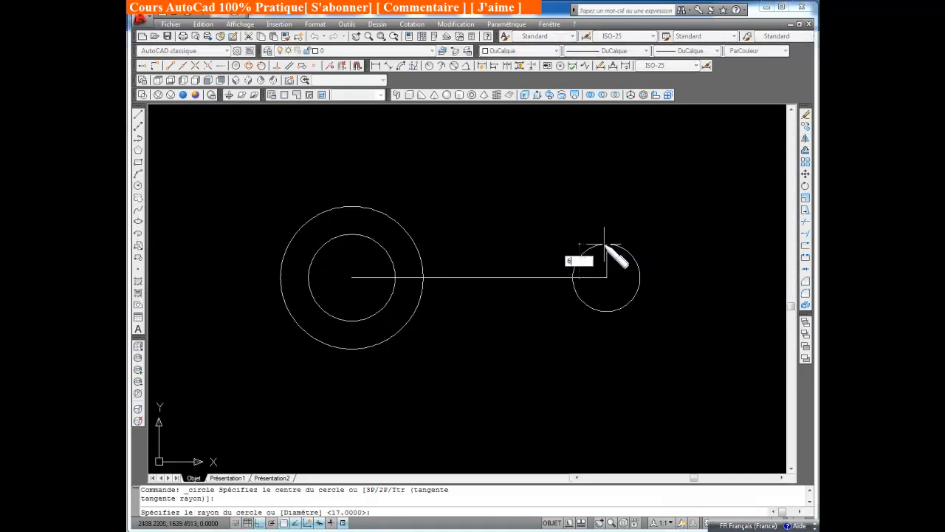
pyautogui.write('5')
pyautogui.press('Return')
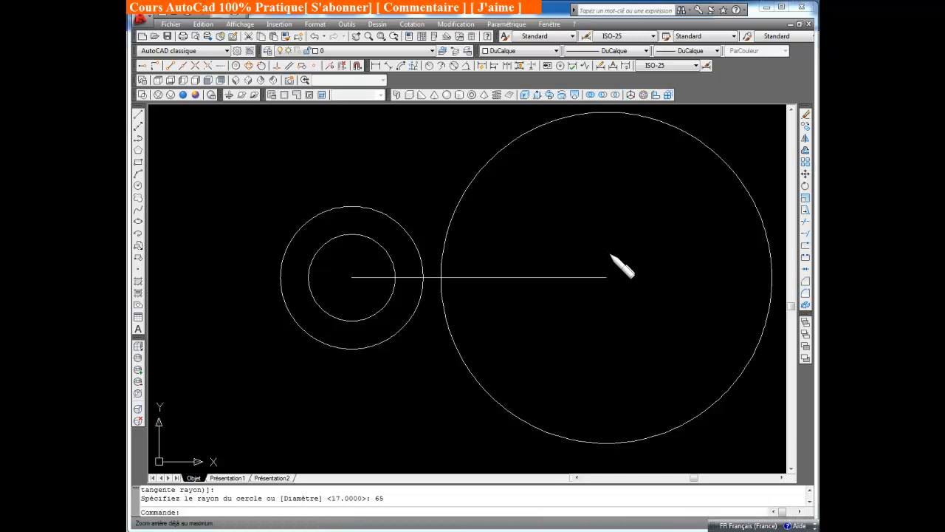
pyautogui.moveTo(611, 253); pyautogui.dragTo(584, 317, button='middle')
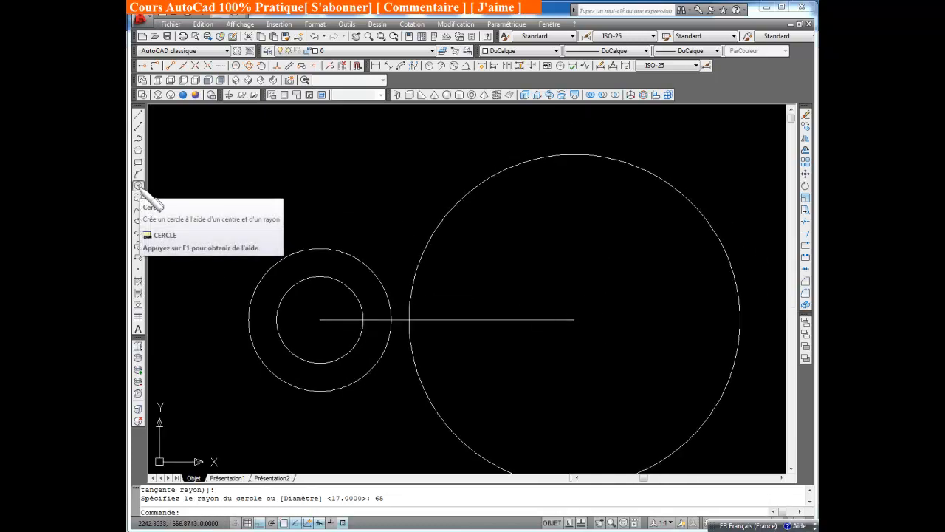
# Step: Draw a concentric circle of radius 20 inside the radius 65 circle
pyautogui.click(138, 186)
pyautogui.click(575, 320)
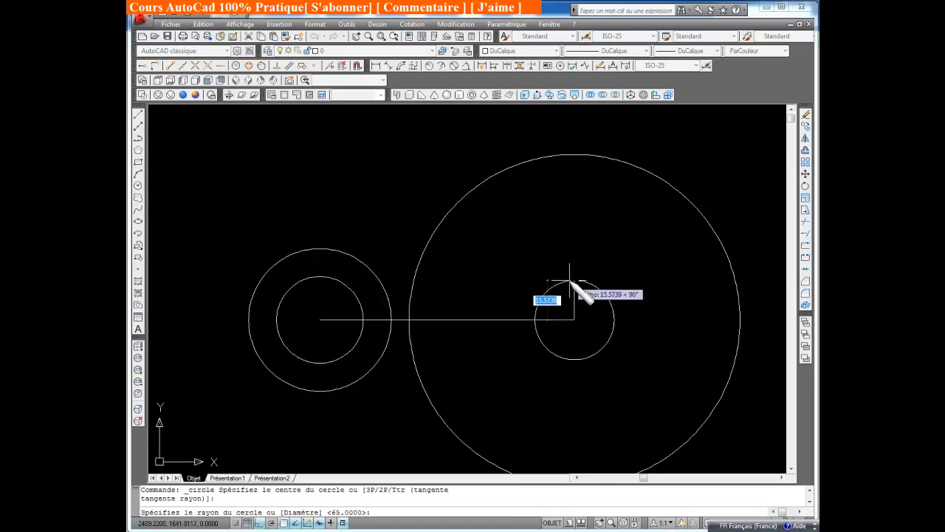
pyautogui.write('20')
pyautogui.scroll(-1, 565, 294)
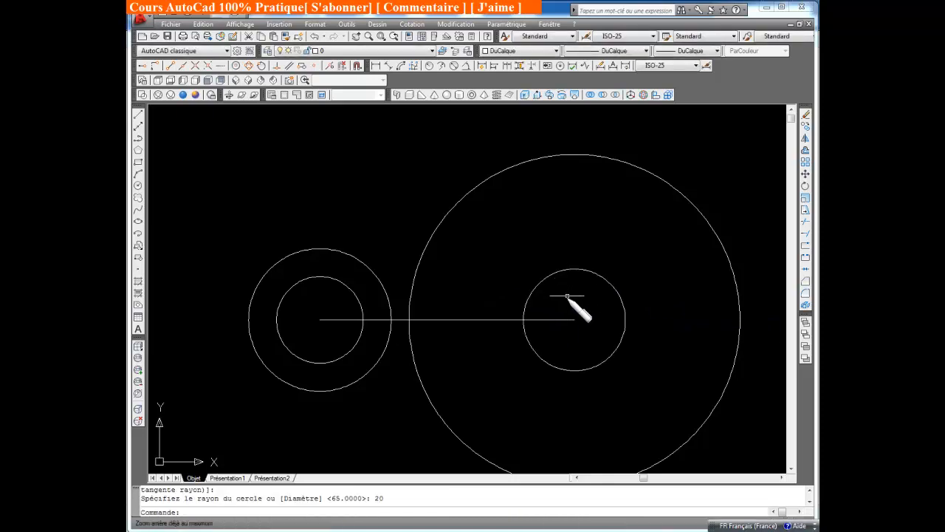
pyautogui.middleClick(582, 320)
pyautogui.middleClick(583, 320)
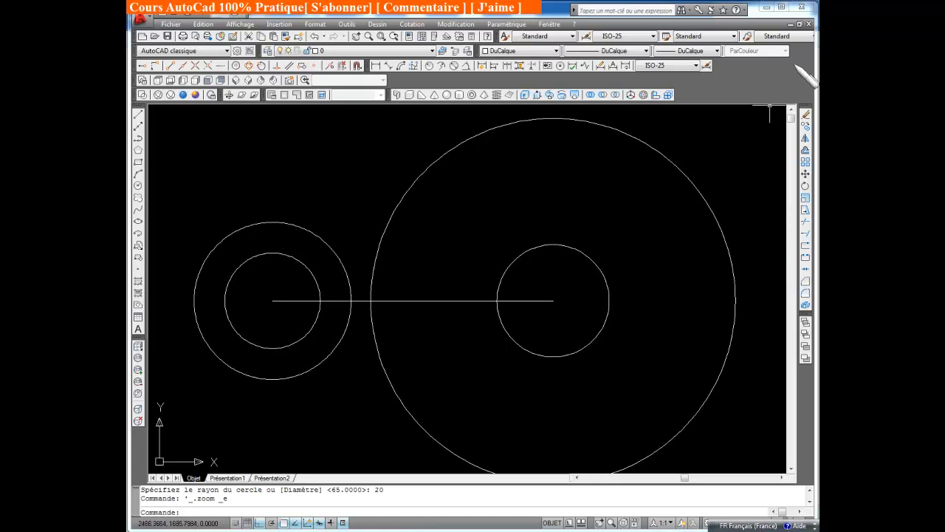
# Step: Check how the small end joins the main hub on the reference drawing, and return to the new drawing
pyautogui.hotkey('ctrl', 'pagedown')
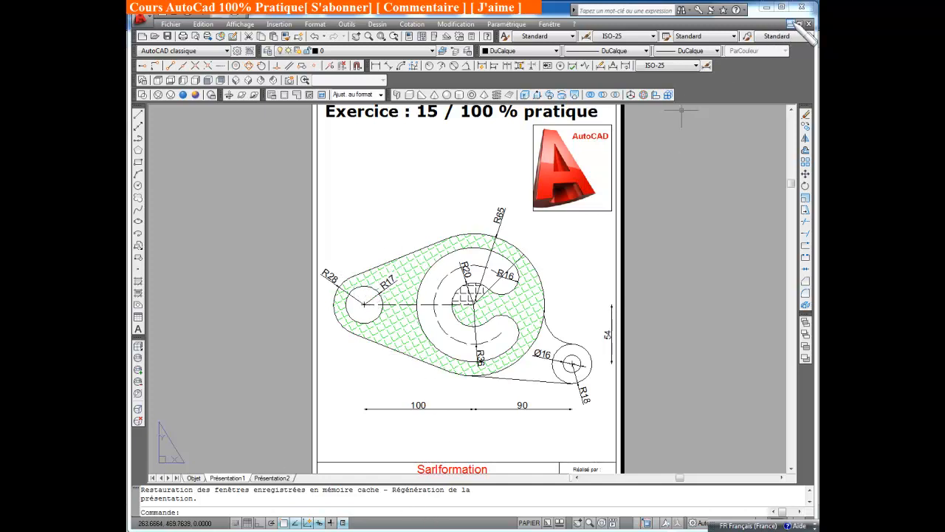
pyautogui.click(793, 24)
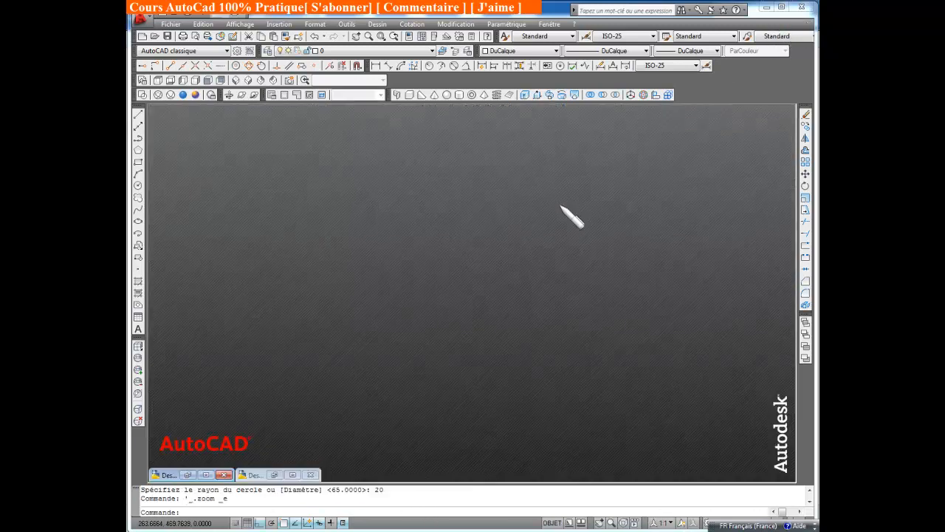
pyautogui.click(206, 474)
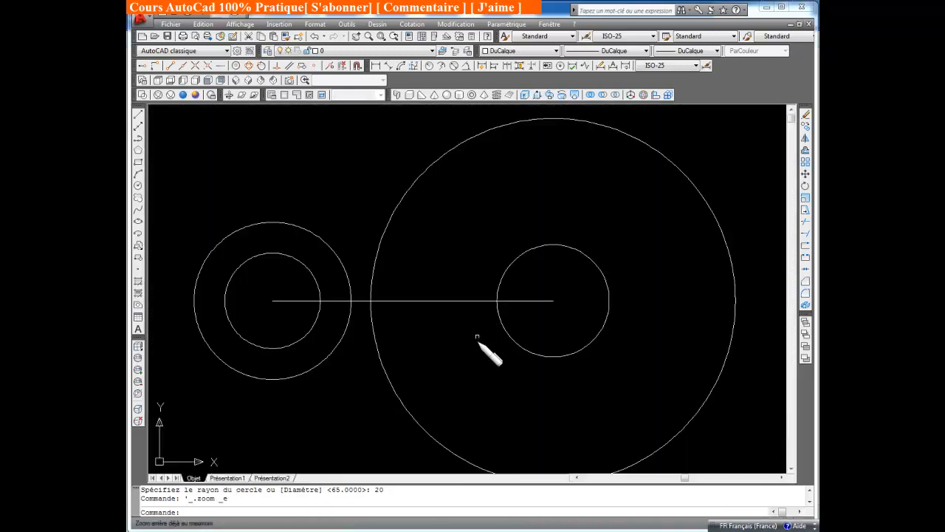
# Step: Draw the upper line tangent to the radius 28 circle and the radius 65 circle
pyautogui.click(138, 115)
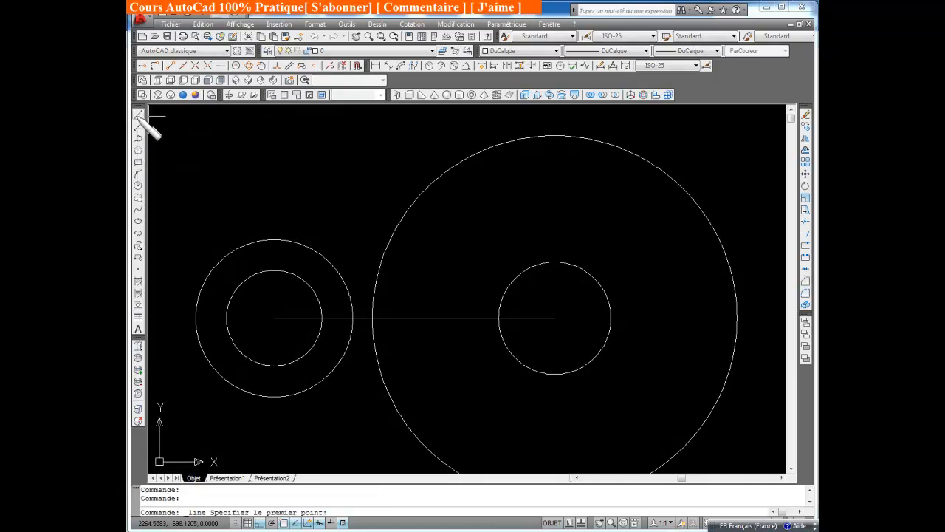
pyautogui.click(260, 65)
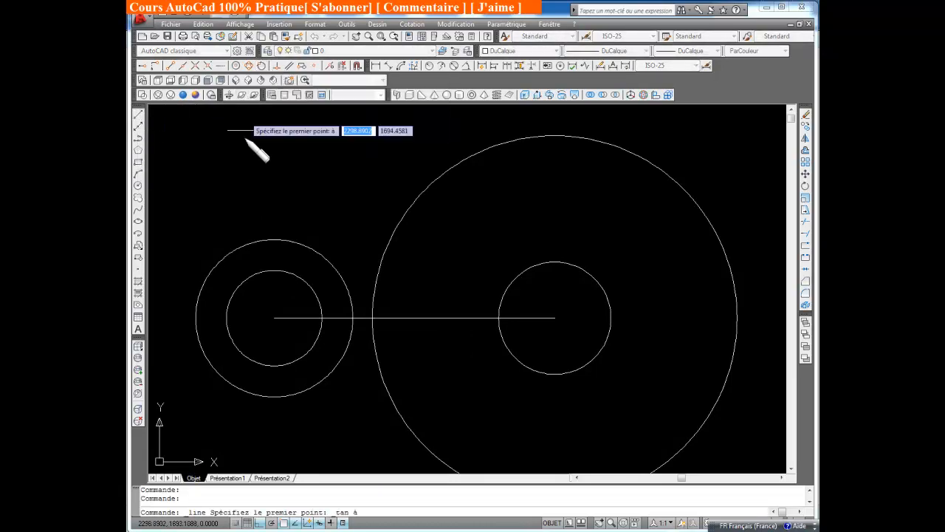
pyautogui.click(255, 241)
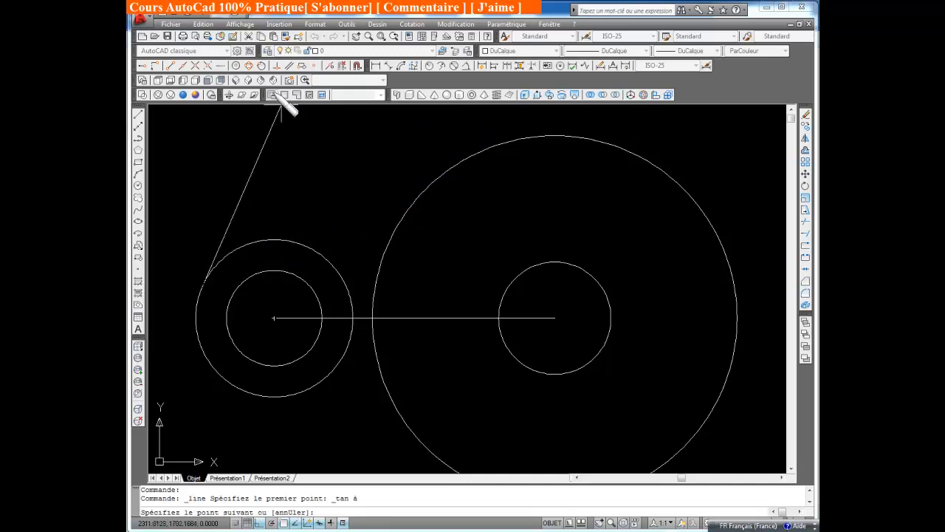
pyautogui.click(262, 65)
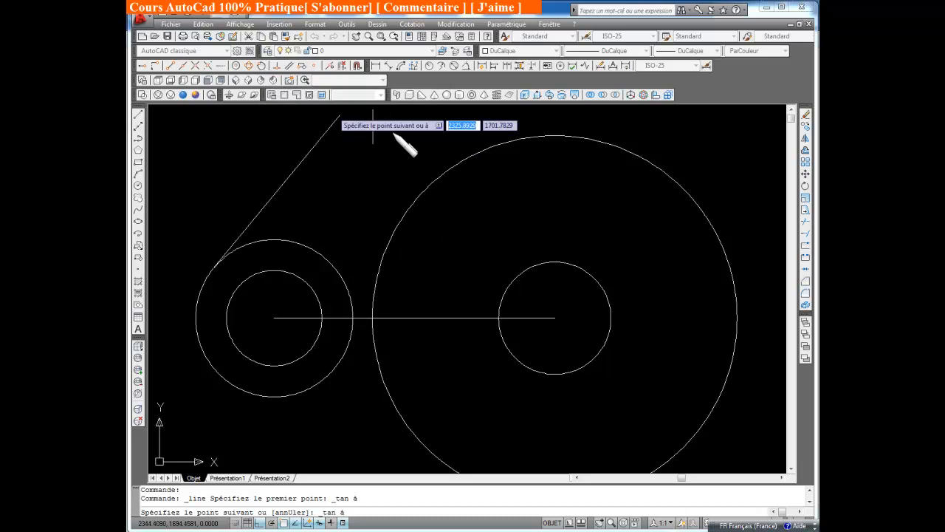
pyautogui.click(509, 139)
pyautogui.press('Return')
pyautogui.moveTo(513, 143)
pyautogui.mouseDown(button='middle')
pyautogui.moveTo(574, 217)
pyautogui.moveTo(571, 209)
pyautogui.mouseUp(button='middle')
pyautogui.middleClick(575, 231)
pyautogui.middleClick(575, 231)
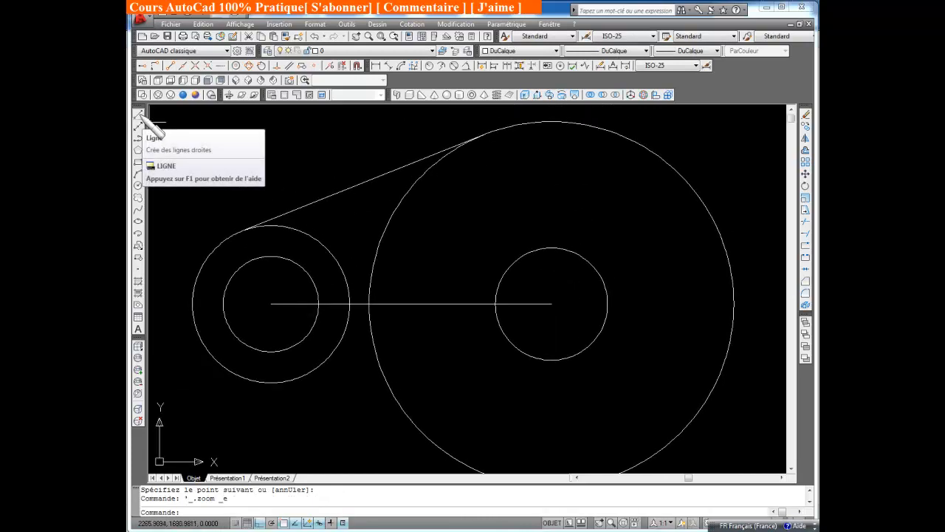
# Step: Draw the lower line tangent to the radius 28 circle and the radius 65 circle
pyautogui.click(139, 115)
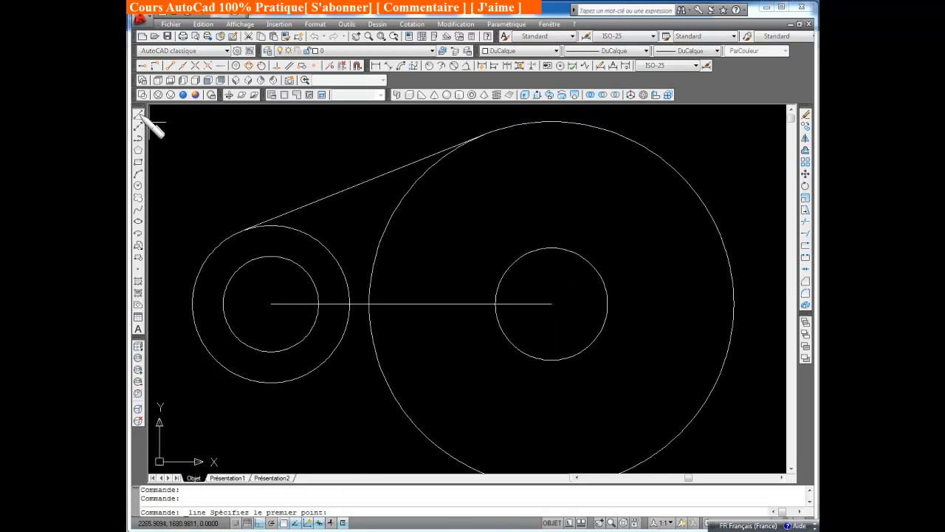
pyautogui.click(263, 65)
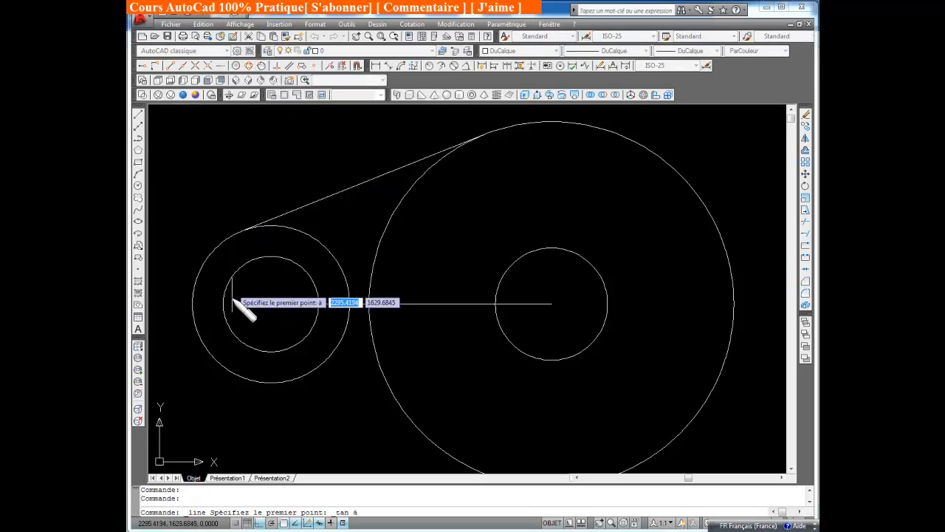
pyautogui.click(220, 374)
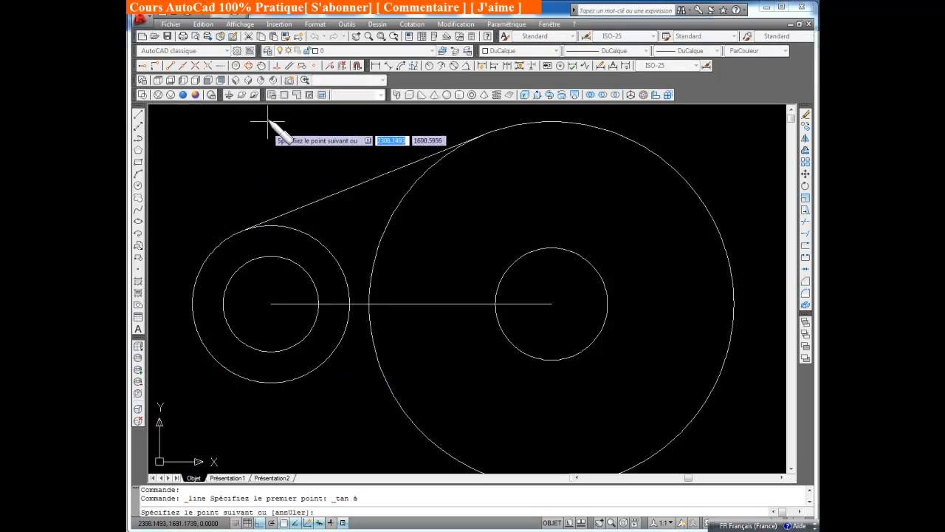
pyautogui.click(263, 65)
pyautogui.moveTo(402, 396); pyautogui.dragTo(377, 288, button='middle')
pyautogui.click(514, 378)
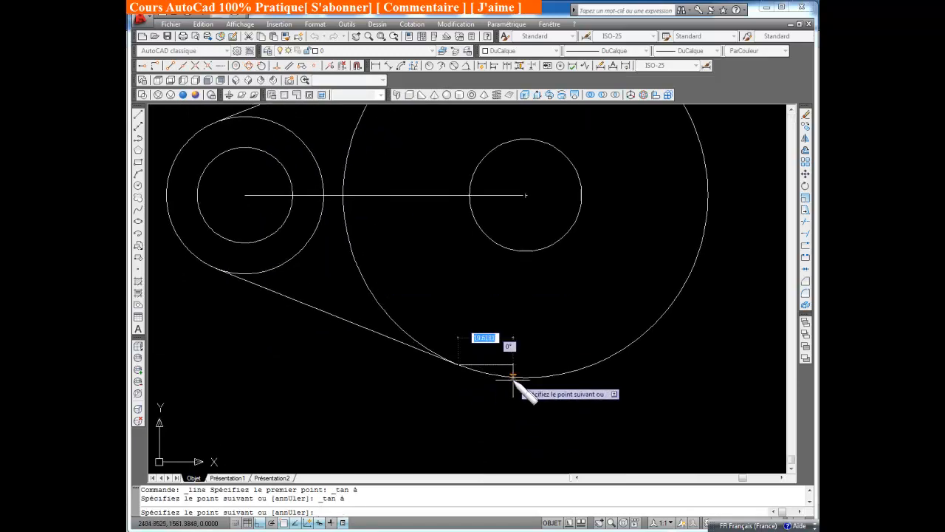
pyautogui.press('Return')
pyautogui.middleClick(543, 361)
pyautogui.middleClick(543, 360)
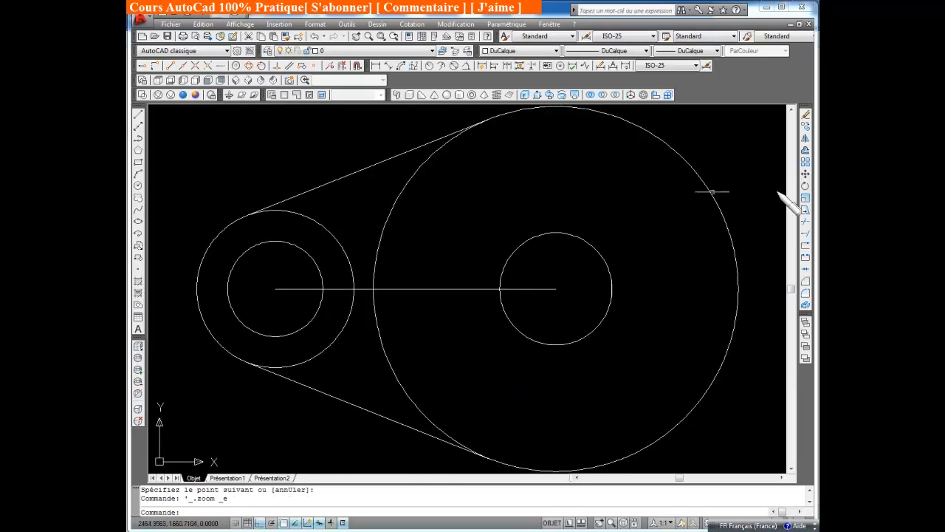
# Step: Trim the inner arcs of the radius 65 and radius 28 circles between the two tangent lines, using all objects as cutting edges
pyautogui.click(806, 222)
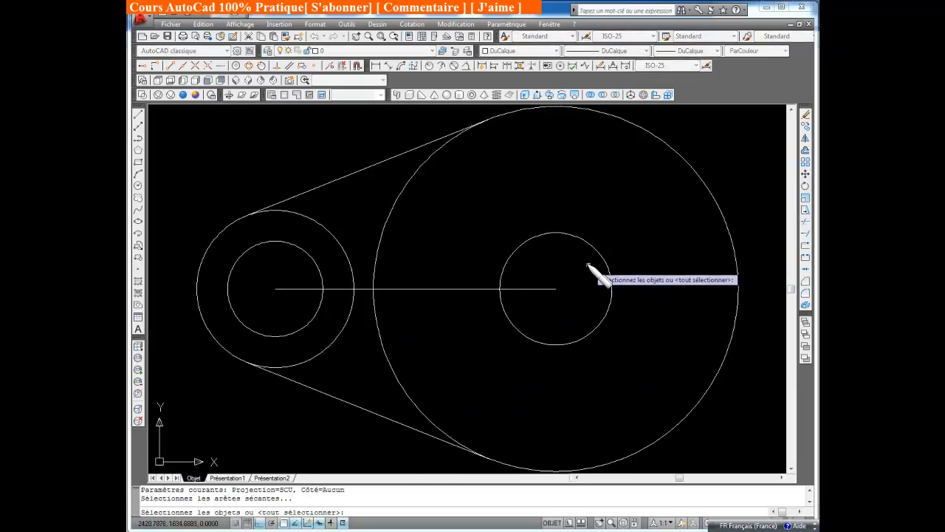
pyautogui.press('Return')
pyautogui.click(381, 255)
pyautogui.click(374, 248)
pyautogui.click(376, 320)
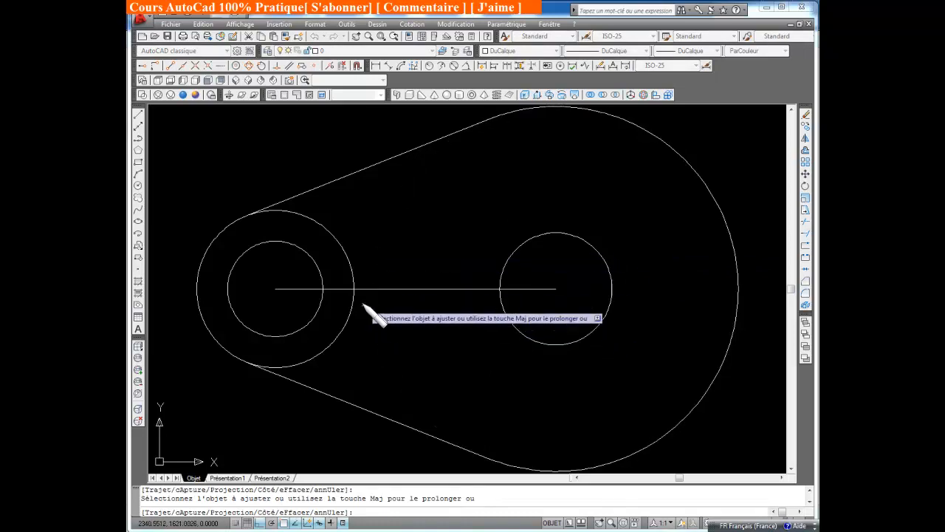
pyautogui.click(353, 310)
pyautogui.click(354, 275)
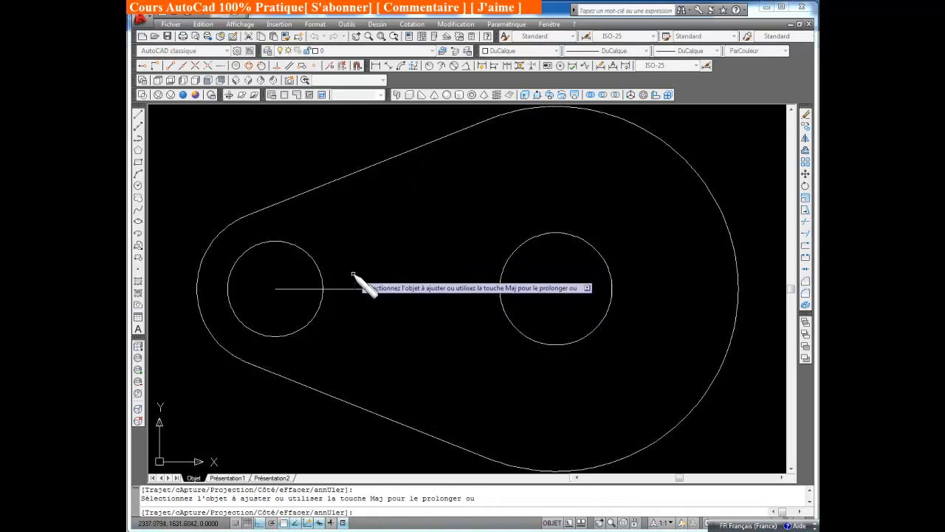
pyautogui.press('Return')
pyautogui.middleClick(434, 310)
pyautogui.middleClick(435, 311)
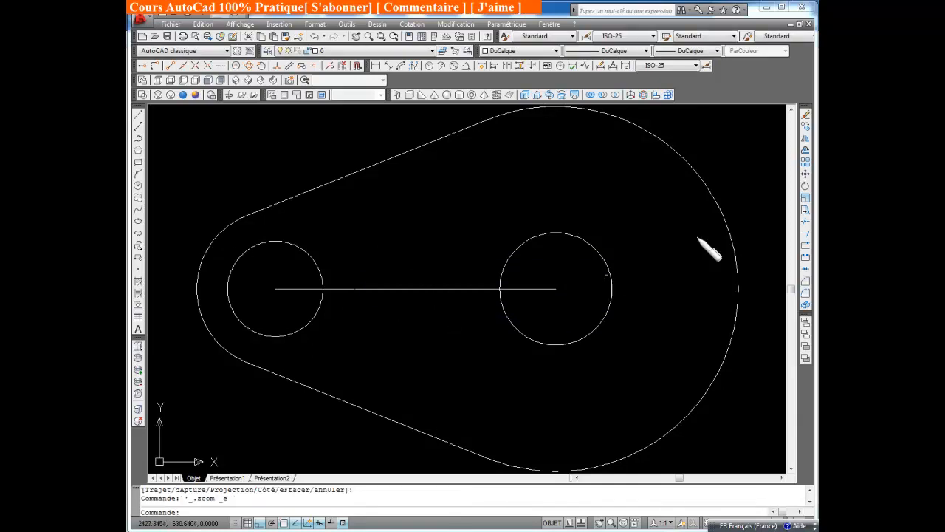
# Step: Check the small lug's horizontal and vertical offsets from the hub centre on the reference drawing, and return to the new drawing
pyautogui.click(792, 24)
pyautogui.click(293, 474)
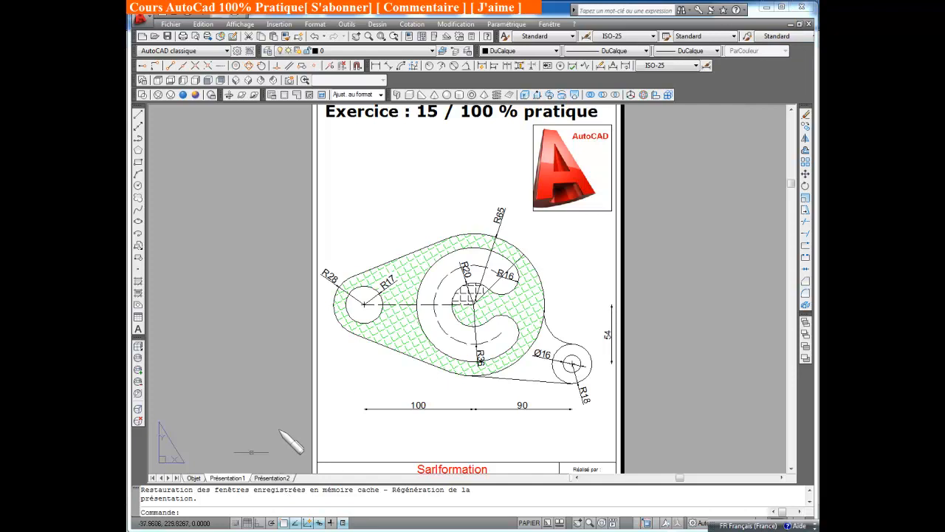
pyautogui.click(791, 24)
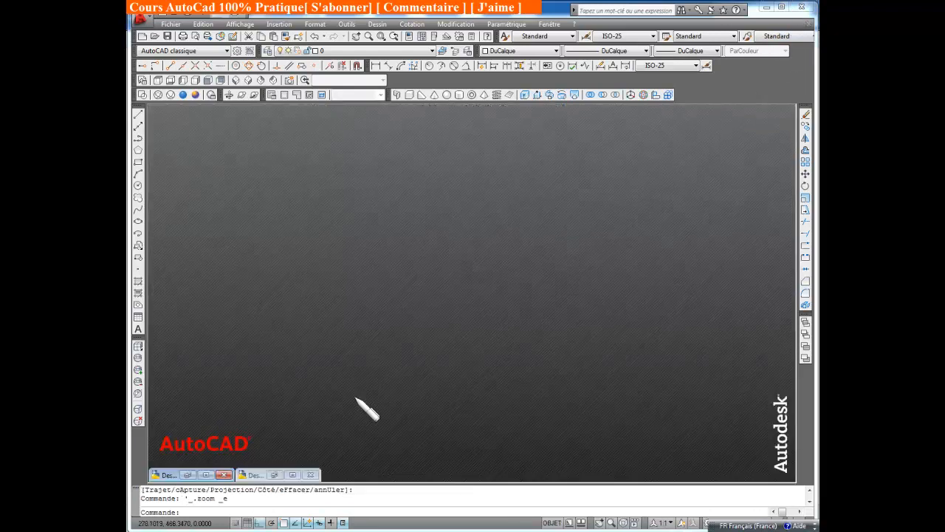
pyautogui.click(207, 474)
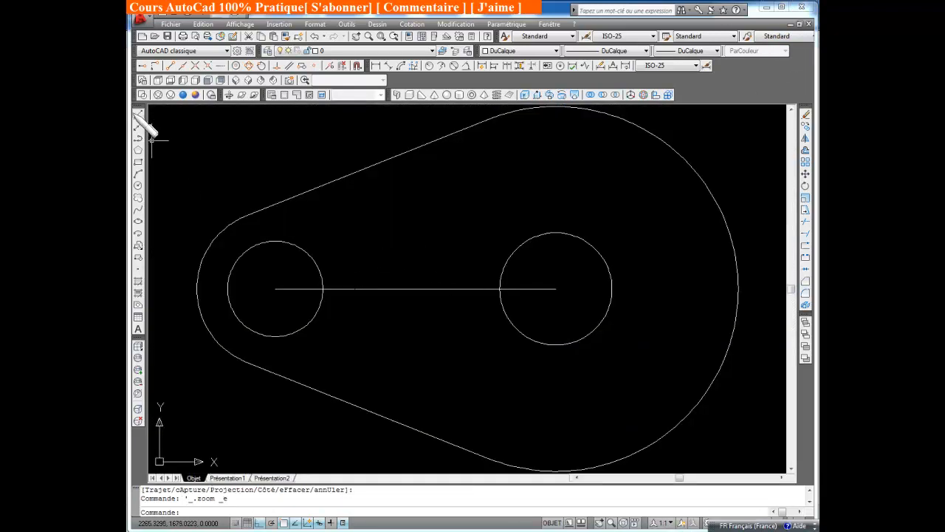
# Step: Draw a horizontal line 90 long from the radius 20 circle's centre, pointing away from the small end
pyautogui.doubleClick(139, 115)
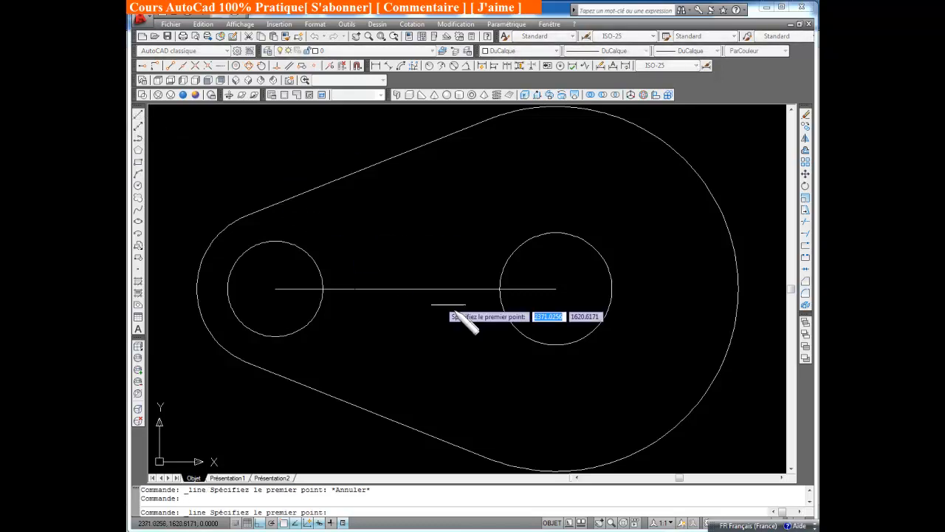
pyautogui.click(555, 288)
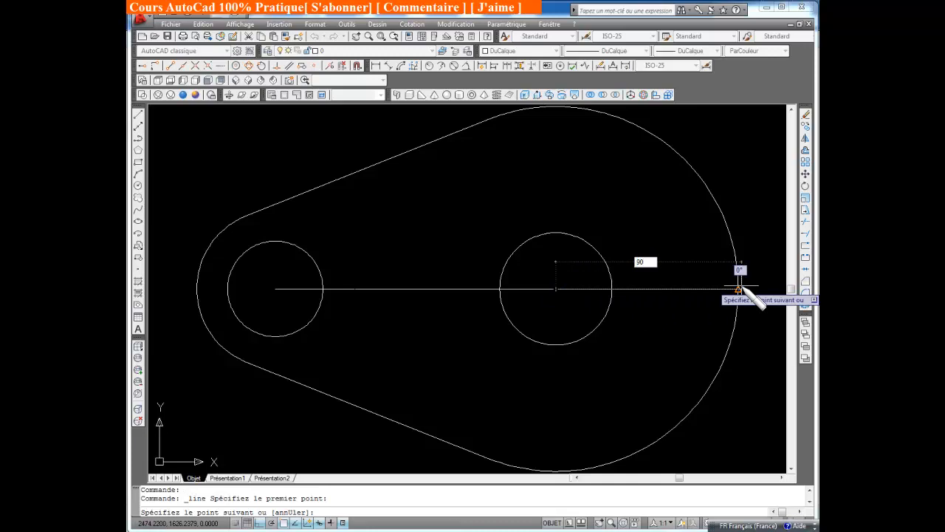
pyautogui.write('90')
pyautogui.press('Return')
pyautogui.press('Return')
pyautogui.moveTo(738, 261); pyautogui.dragTo(715, 261, button='middle')
pyautogui.middleClick(715, 264)
pyautogui.middleClick(715, 265)
pyautogui.moveTo(707, 331); pyautogui.dragTo(616, 323, button='middle')
# Step: Draw a vertical line 54 long downwards from the free end of the 90 long line
pyautogui.click(139, 116)
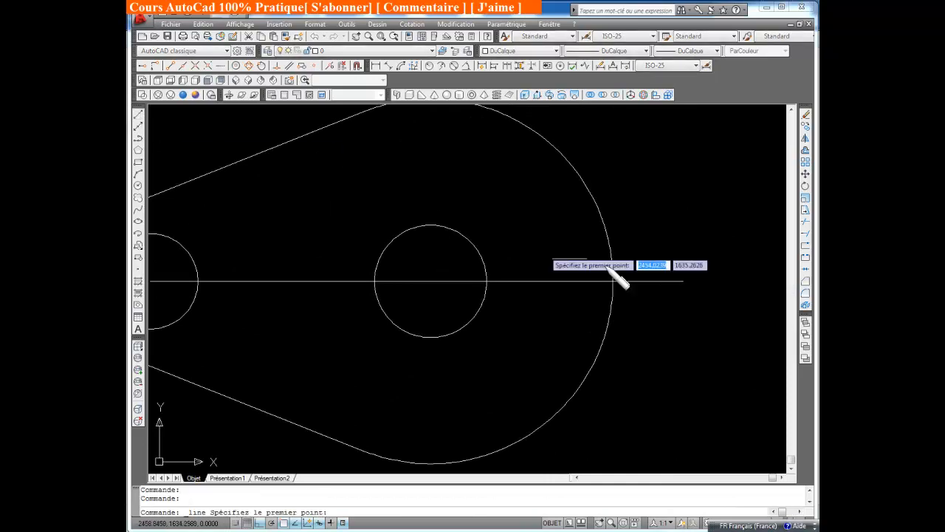
pyautogui.click(683, 281)
pyautogui.write('5')
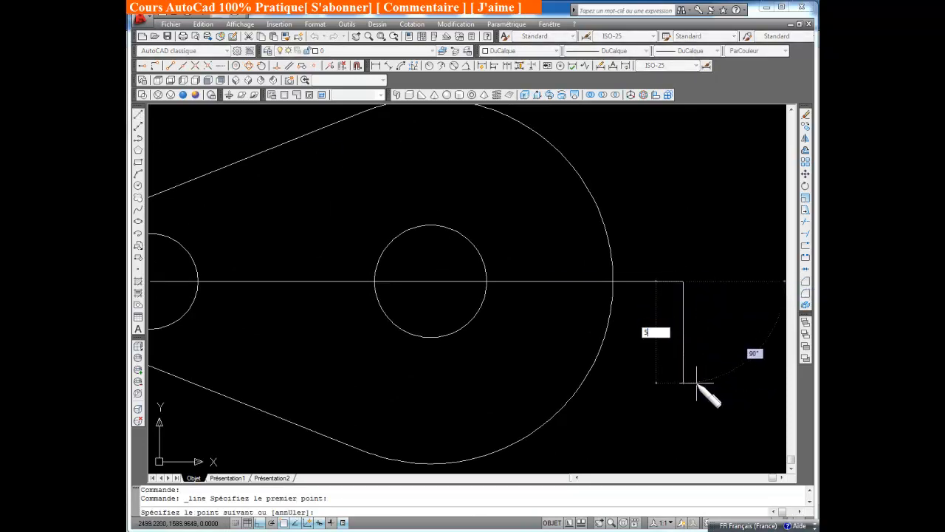
pyautogui.write('4')
pyautogui.press('Return')
pyautogui.press('Return')
pyautogui.moveTo(678, 384); pyautogui.dragTo(699, 385, button='middle')
pyautogui.middleClick(699, 385)
pyautogui.middleClick(698, 385)
pyautogui.scroll(2, 566, 331)
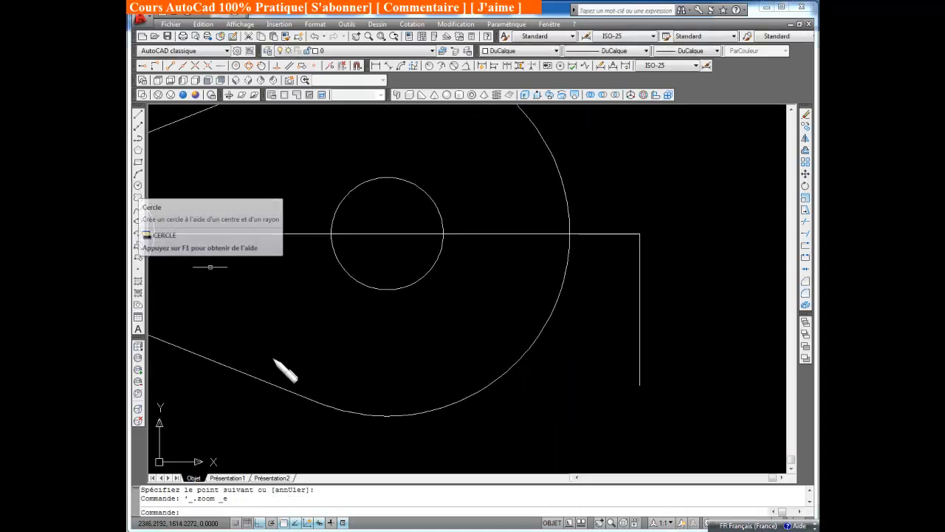
# Step: Examine the sizes of the small lug's two circles on the reference drawing, and return to the new drawing
pyautogui.click(791, 23)
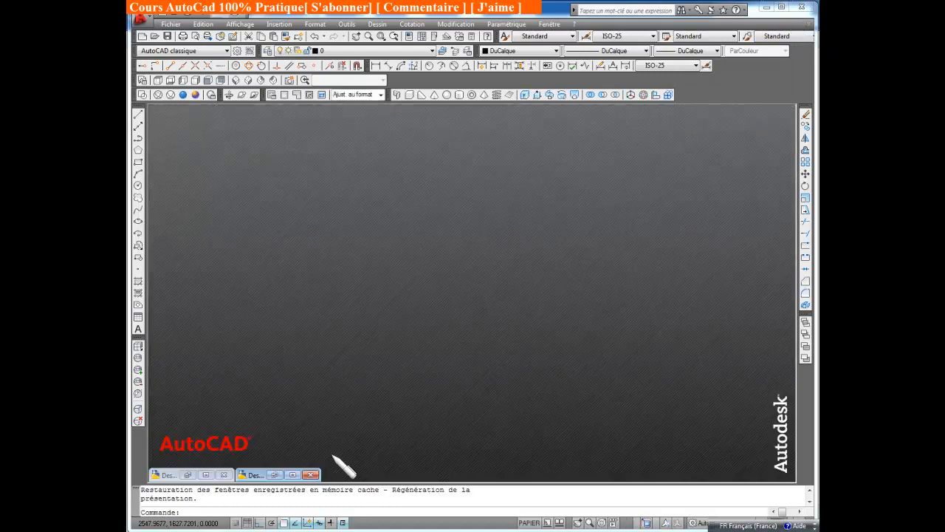
pyautogui.click(293, 474)
pyautogui.scroll(4, 600, 417)
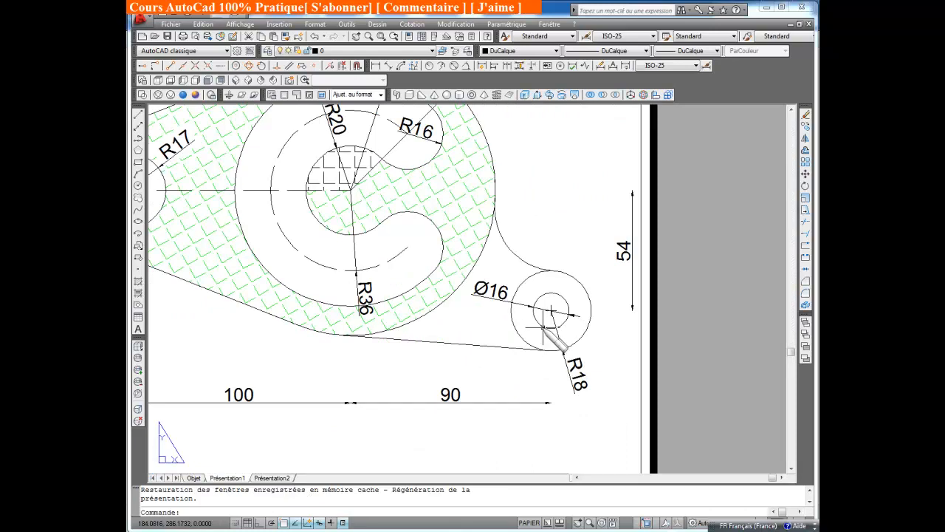
pyautogui.click(789, 23)
pyautogui.click(207, 474)
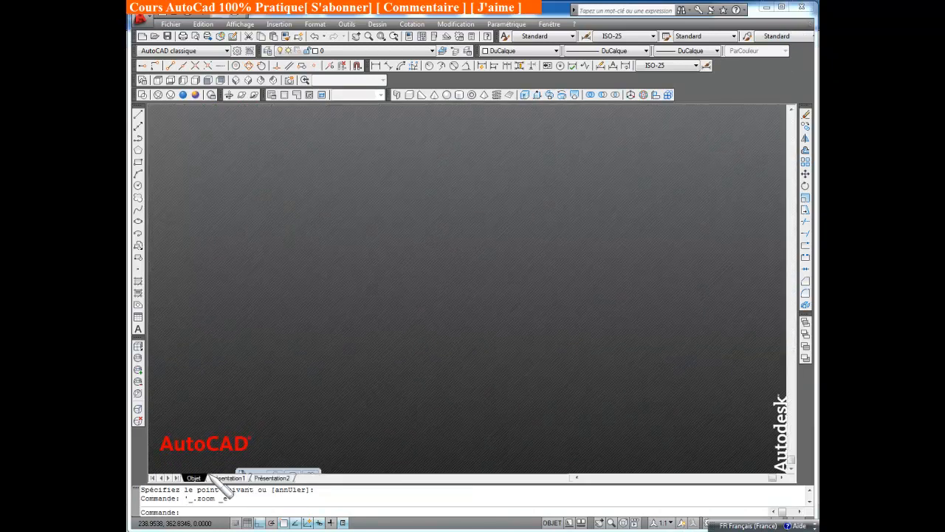
# Step: Draw a circle of radius 16/2 centred on the lower end of the 54 long vertical line
pyautogui.scroll(-2, 520, 363)
pyautogui.scroll(-2, 533, 366)
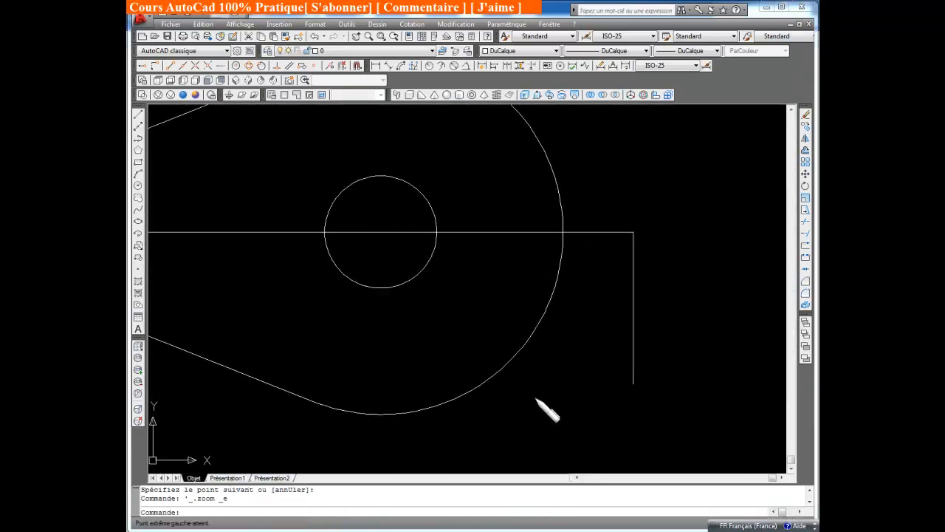
pyautogui.click(138, 185)
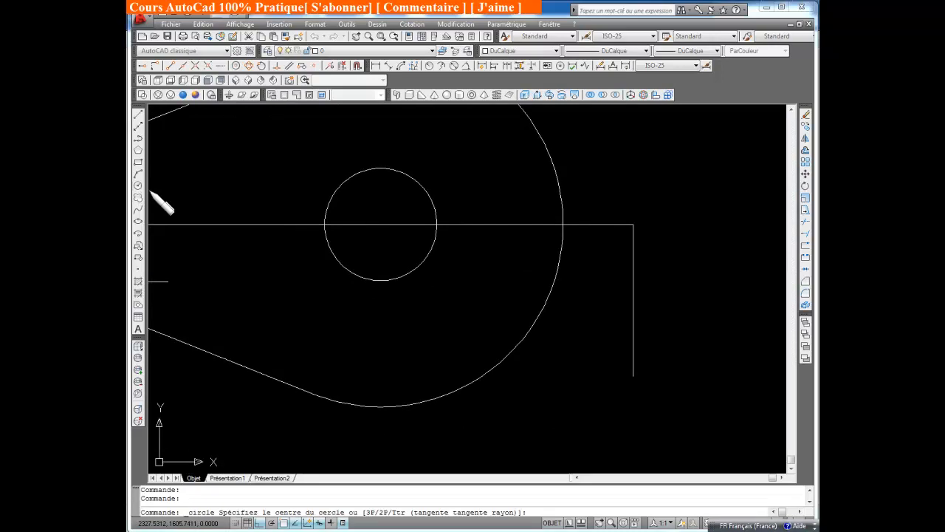
pyautogui.click(633, 376)
pyautogui.write('16/2')
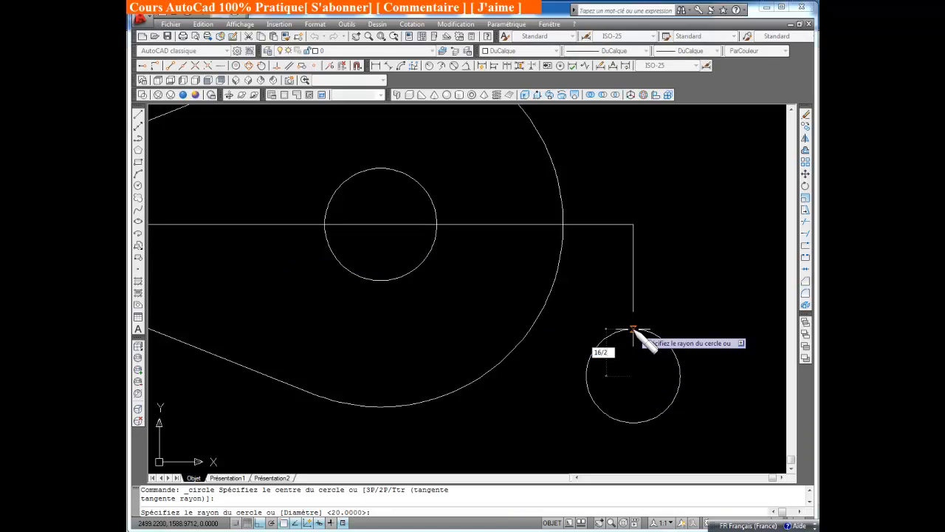
pyautogui.press('Return')
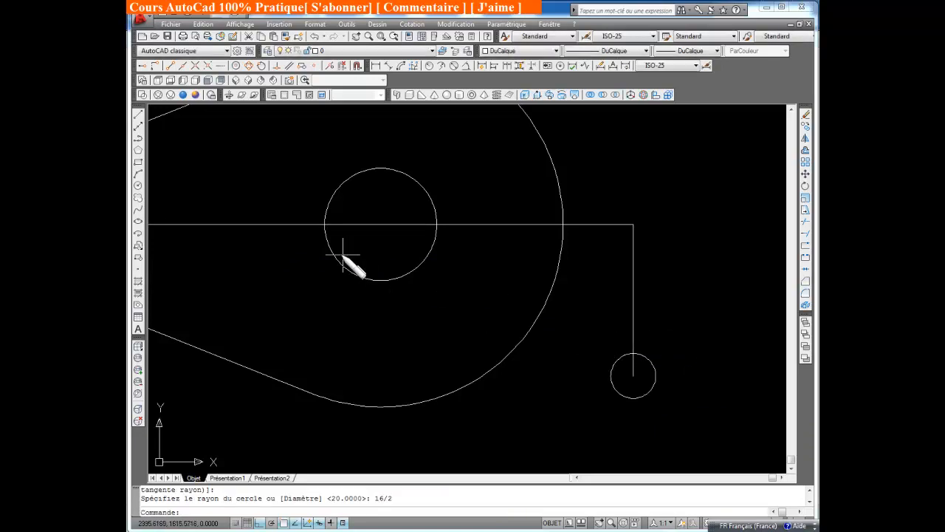
# Step: Draw a concentric circle of radius 18 around the small lug's hole
pyautogui.click(138, 186)
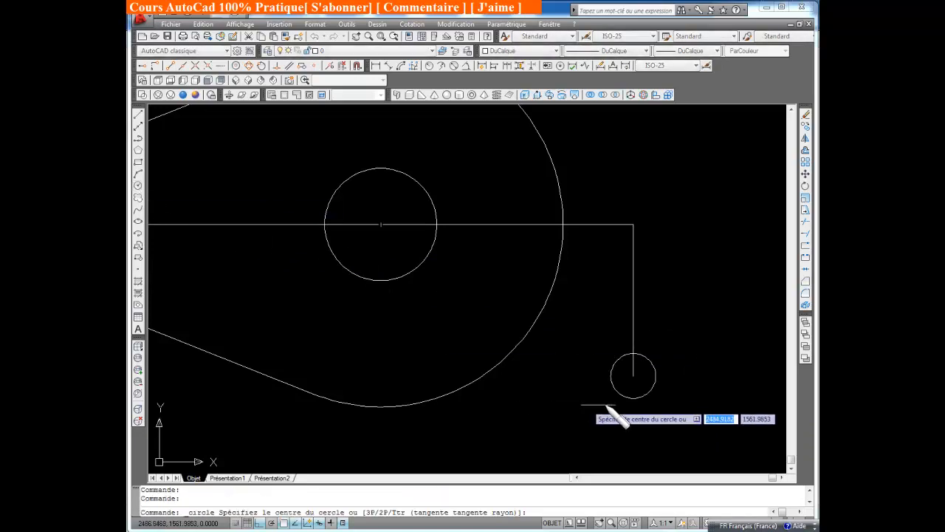
pyautogui.click(633, 375)
pyautogui.write('18')
pyautogui.press('Return')
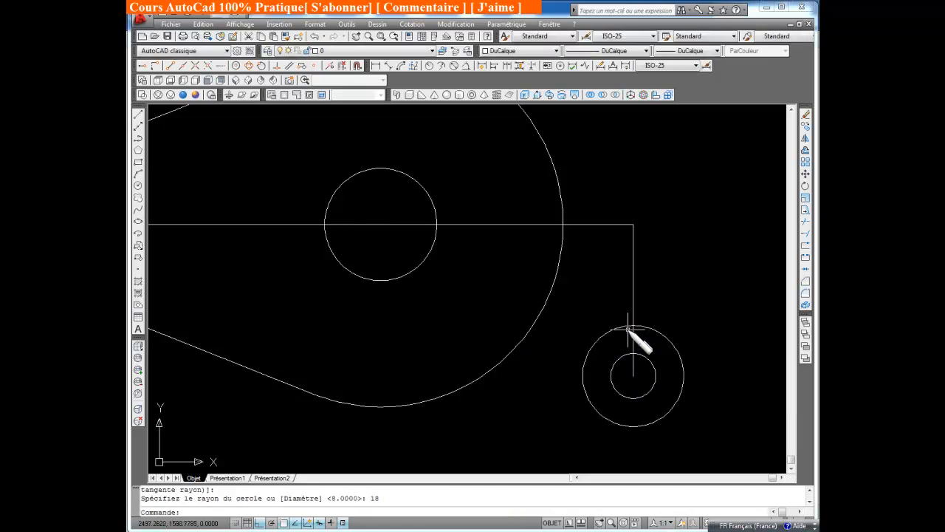
# Step: Check the fillet radius between the large outline and the small lug on the reference drawing, and return to the new drawing
pyautogui.middleClick(654, 387)
pyautogui.middleClick(654, 387)
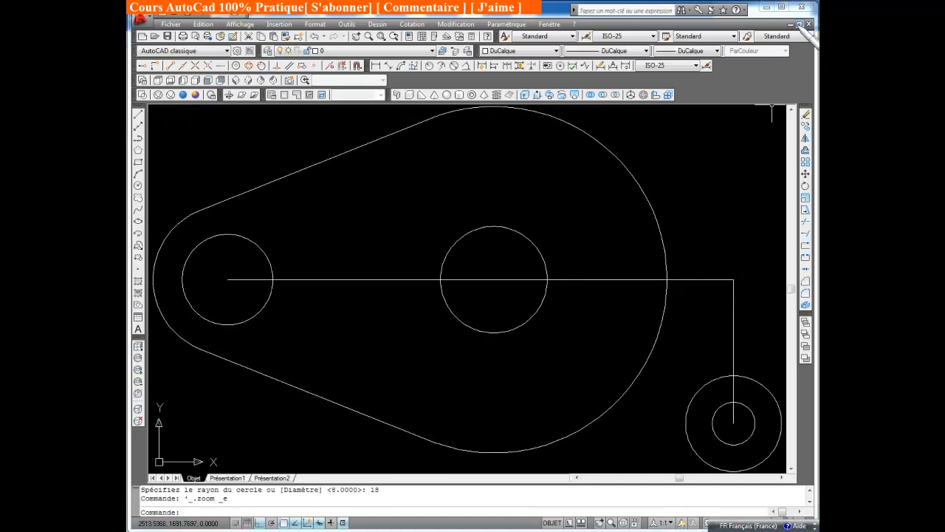
pyautogui.click(791, 24)
pyautogui.click(293, 475)
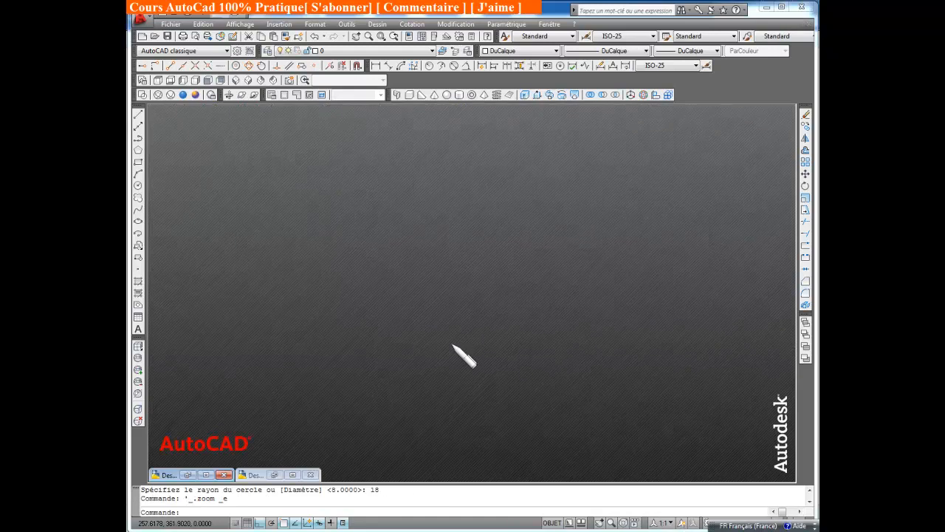
pyautogui.click(206, 474)
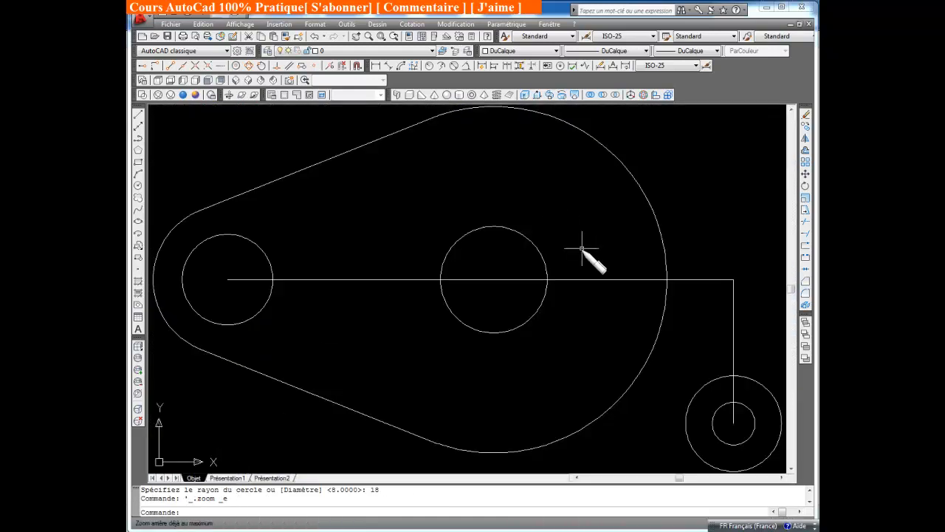
# Step: Fillet the small lug's radius 18 circle and the large outer arc with a radius of 28
pyautogui.moveTo(566, 249); pyautogui.dragTo(486, 184, button='middle')
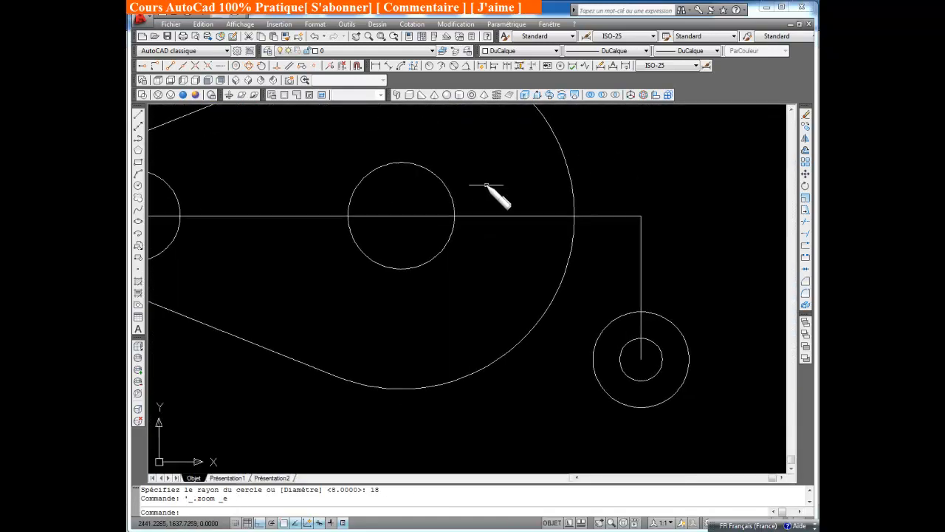
pyautogui.click(806, 293)
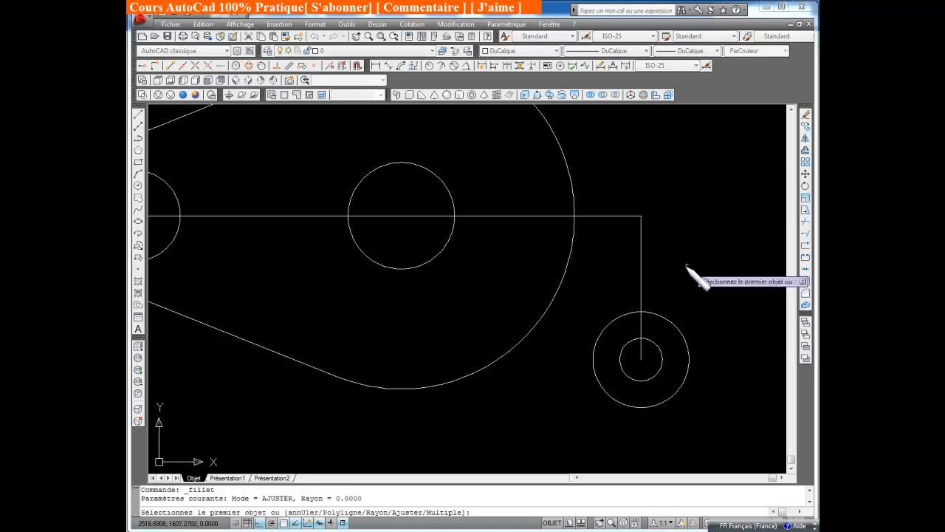
pyautogui.rightClick(700, 270)
pyautogui.click(707, 324)
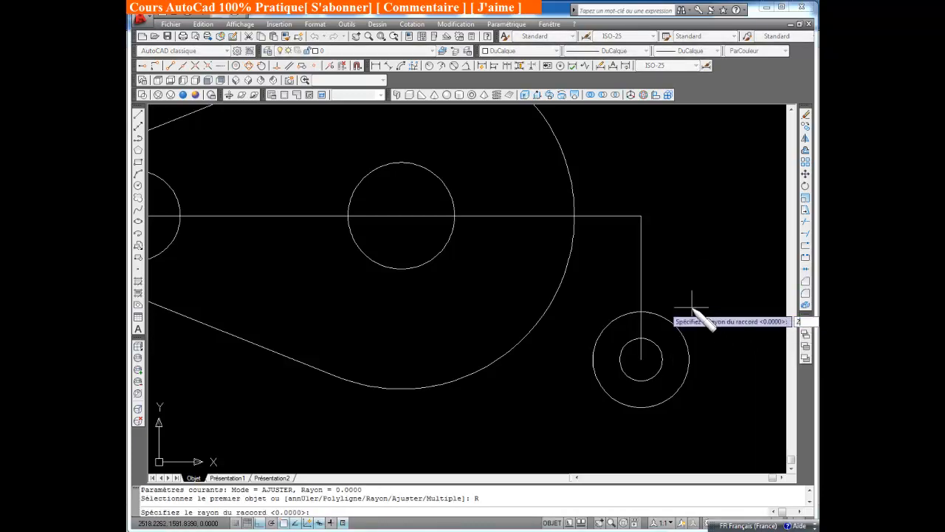
pyautogui.press('Return')
pyautogui.click(615, 325)
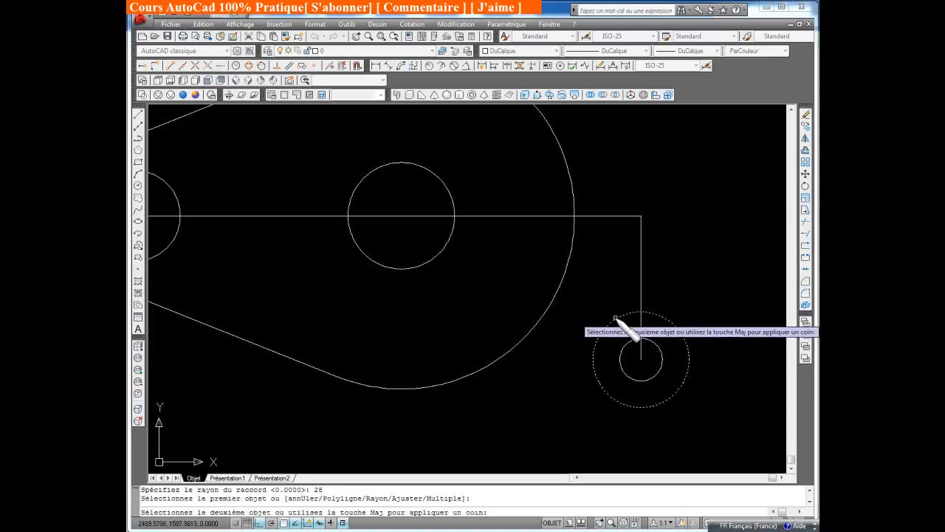
pyautogui.click(570, 262)
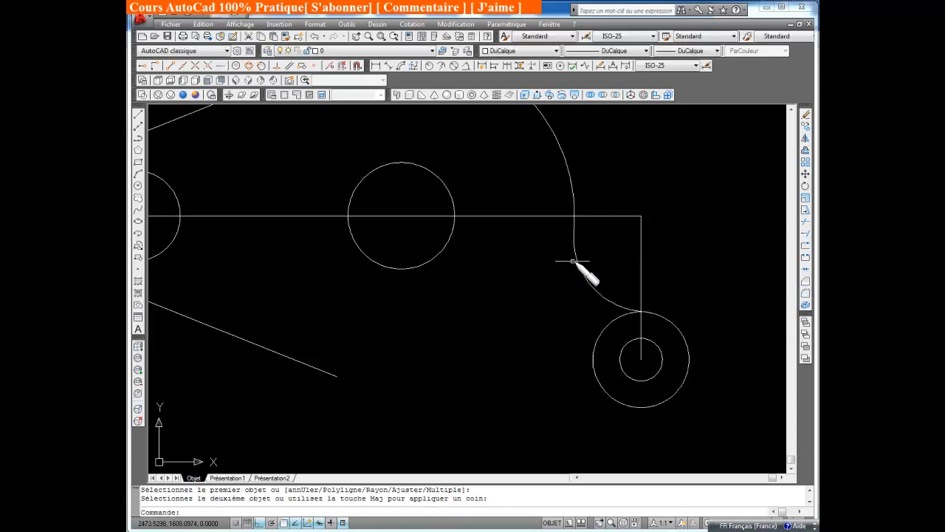
# Step: Mirror the remaining upper part of the large outer arc about the horizontal centreline, keeping the source arc
pyautogui.moveTo(373, 334)
pyautogui.mouseDown(button='middle')
pyautogui.moveTo(412, 377)
pyautogui.moveTo(425, 375)
pyautogui.moveTo(464, 312)
pyautogui.moveTo(425, 368)
pyautogui.mouseUp(button='middle')
pyautogui.click(806, 139)
pyautogui.click(549, 154)
pyautogui.press('Return')
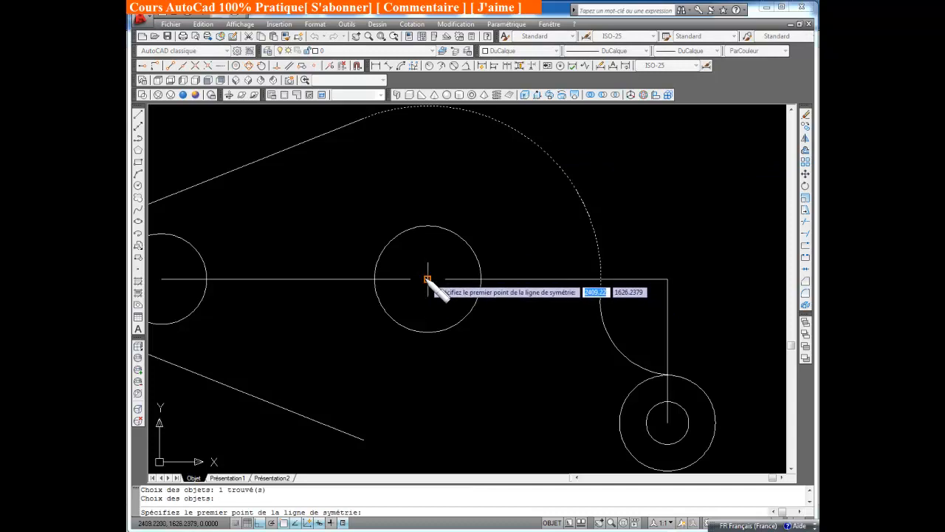
pyautogui.click(428, 278)
pyautogui.click(600, 279)
pyautogui.press('Return')
# Step: Draw a line tangent to the underside of the large outer arc and of the small lug's radius 18 circle
pyautogui.moveTo(622, 313); pyautogui.dragTo(655, 270, button='middle')
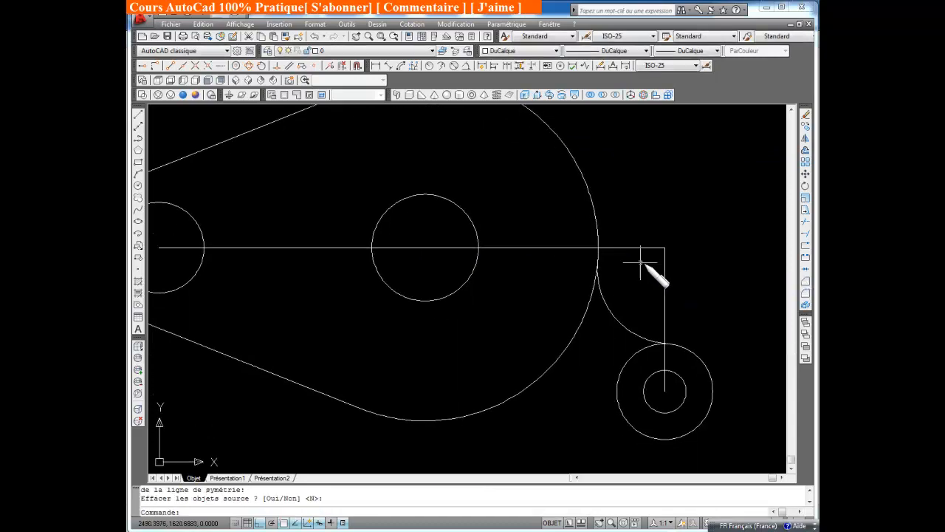
pyautogui.click(137, 115)
pyautogui.click(262, 65)
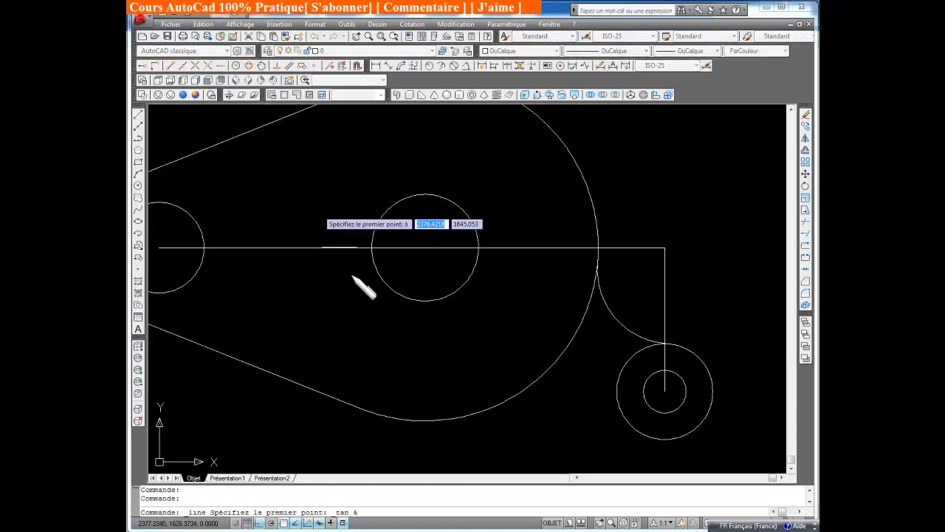
pyautogui.click(392, 418)
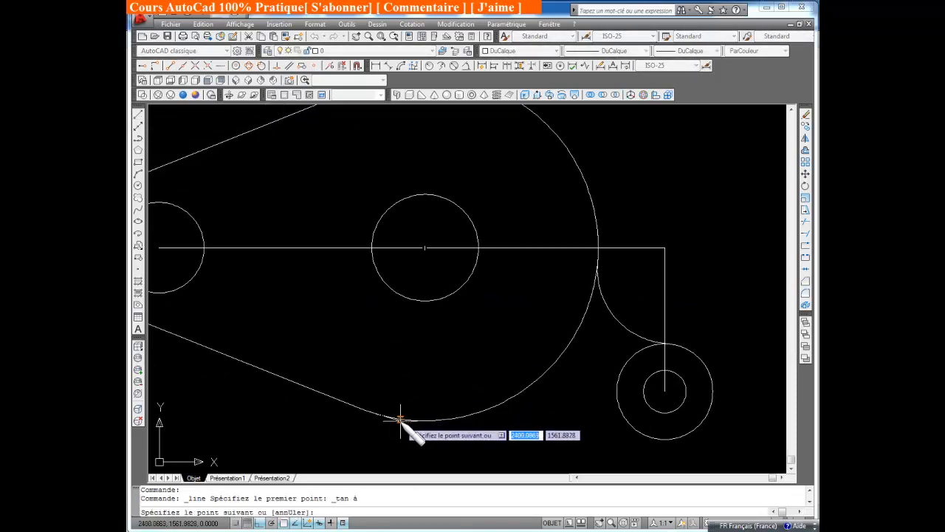
pyautogui.click(263, 66)
pyautogui.click(660, 438)
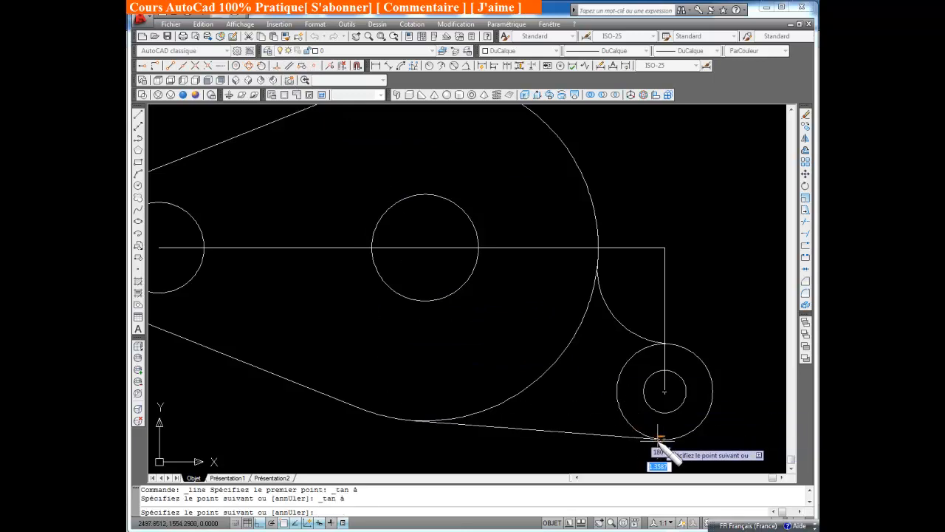
pyautogui.press('Return')
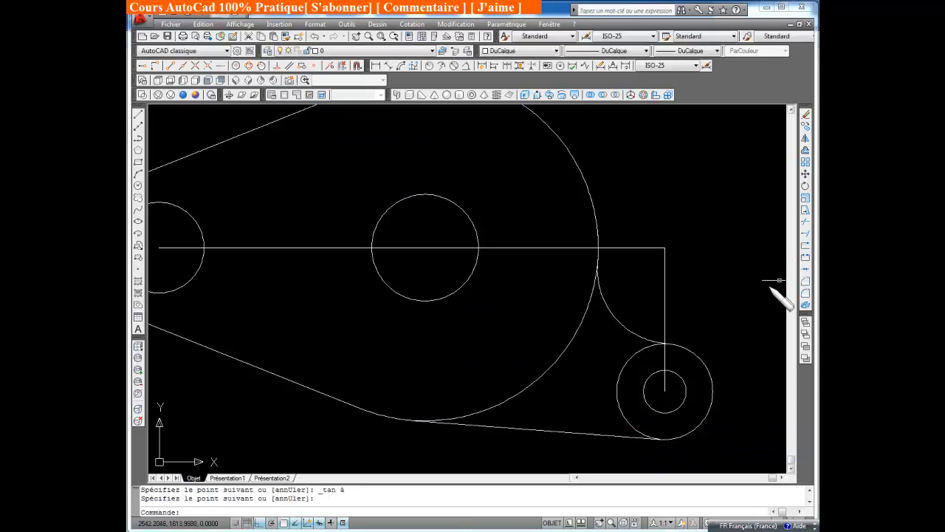
# Step: Check the radius of the curved slot's dashed centreline arc on the reference drawing, and return to the new drawing
pyautogui.scroll(-1, 665, 384)
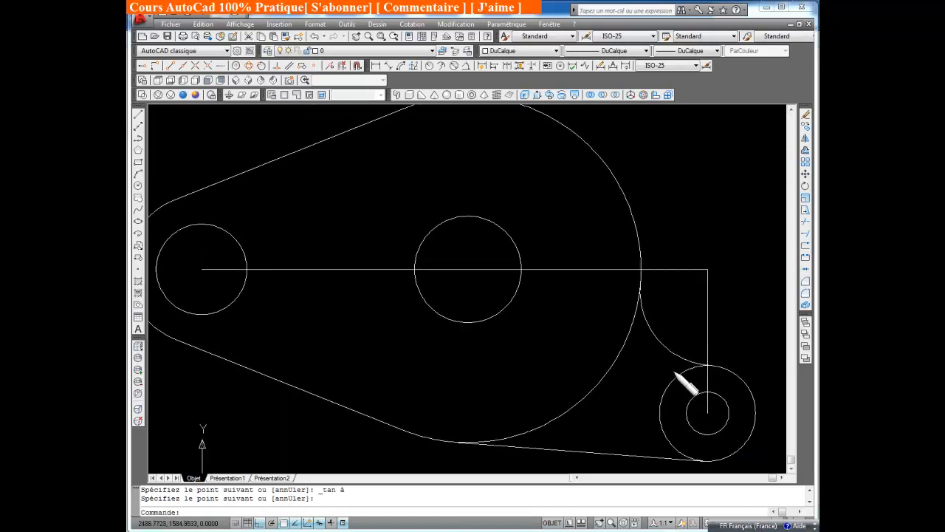
pyautogui.middleClick(637, 348)
pyautogui.middleClick(637, 347)
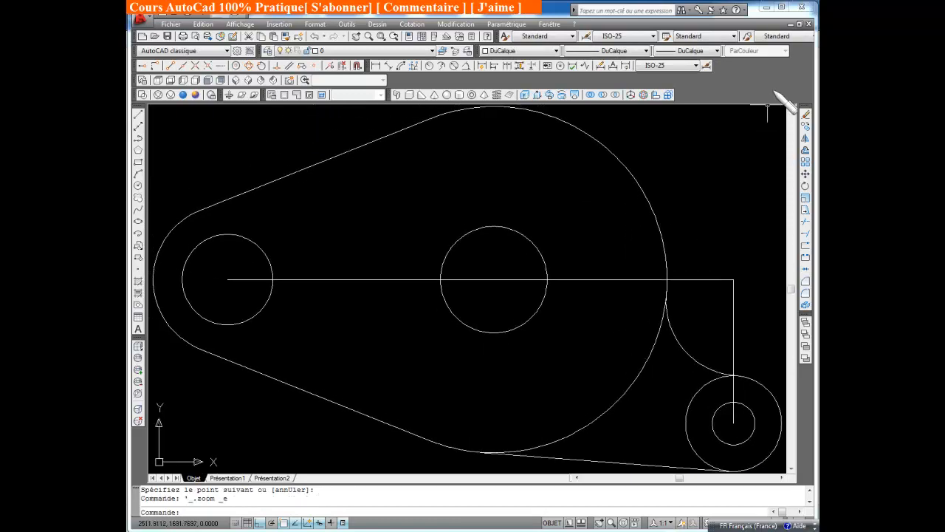
pyautogui.click(808, 23)
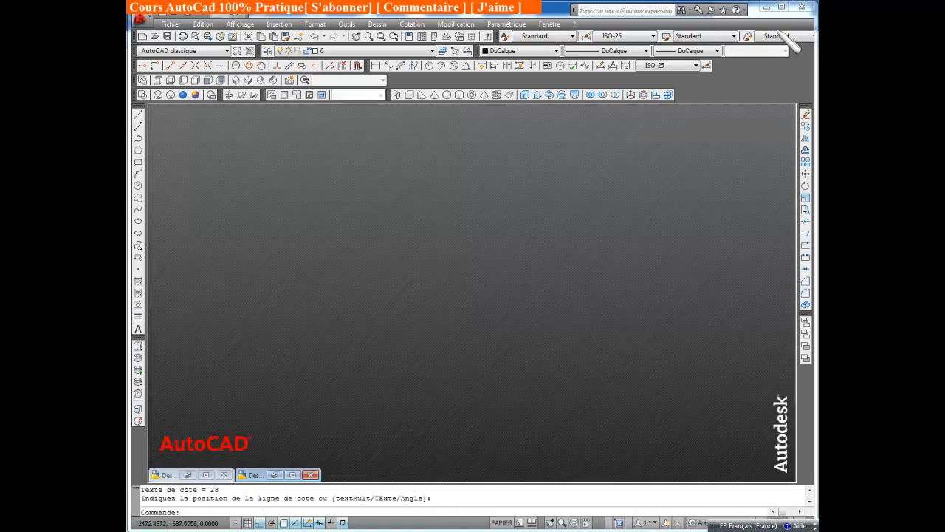
pyautogui.click(293, 475)
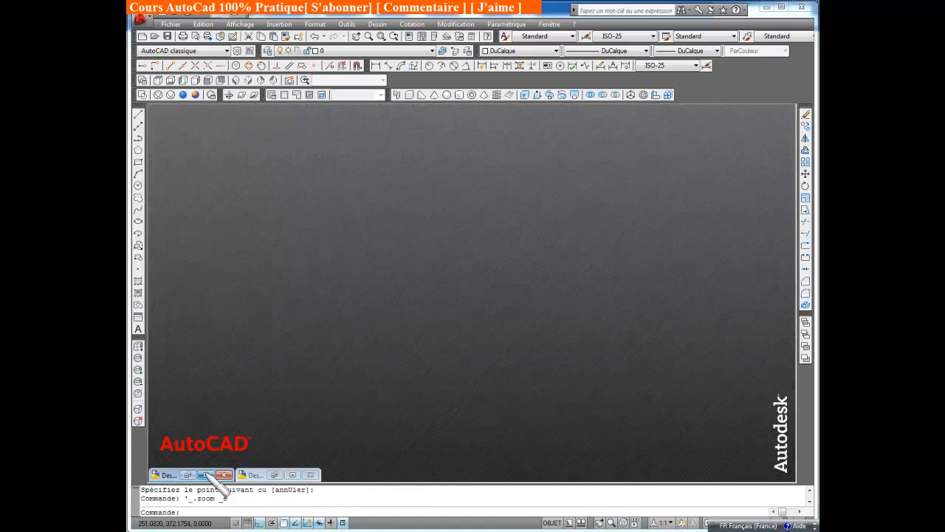
pyautogui.click(206, 475)
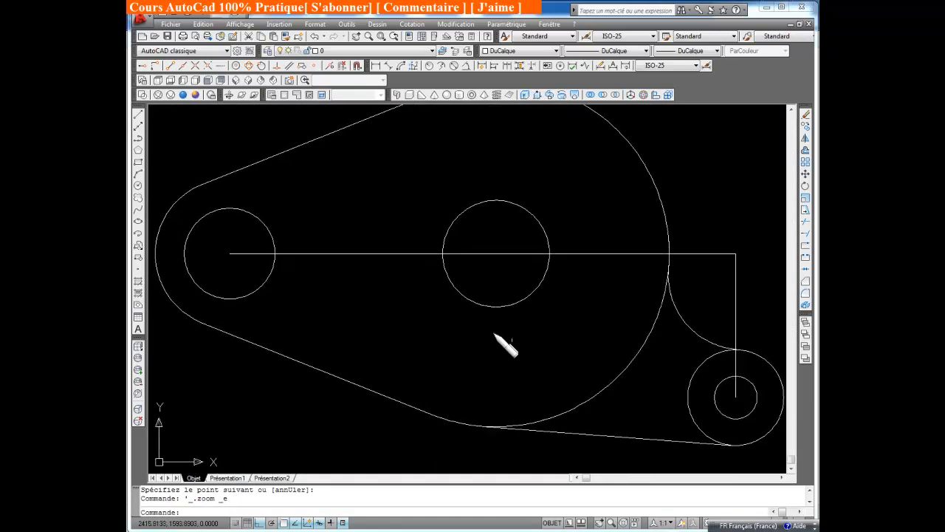
# Step: Draw a circle of radius 36 concentric with the central radius 20 circle
pyautogui.click(138, 185)
pyautogui.click(500, 255)
pyautogui.write('3')
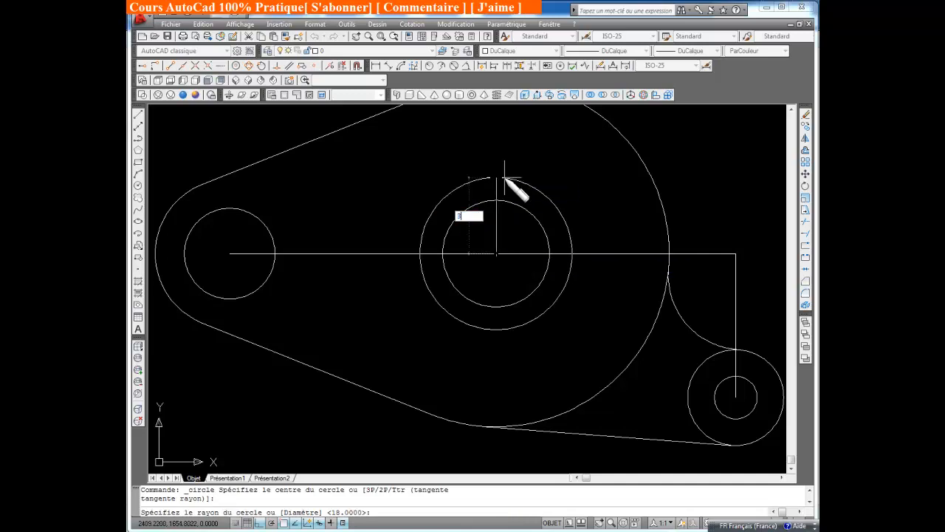
pyautogui.write('6')
pyautogui.press('Return')
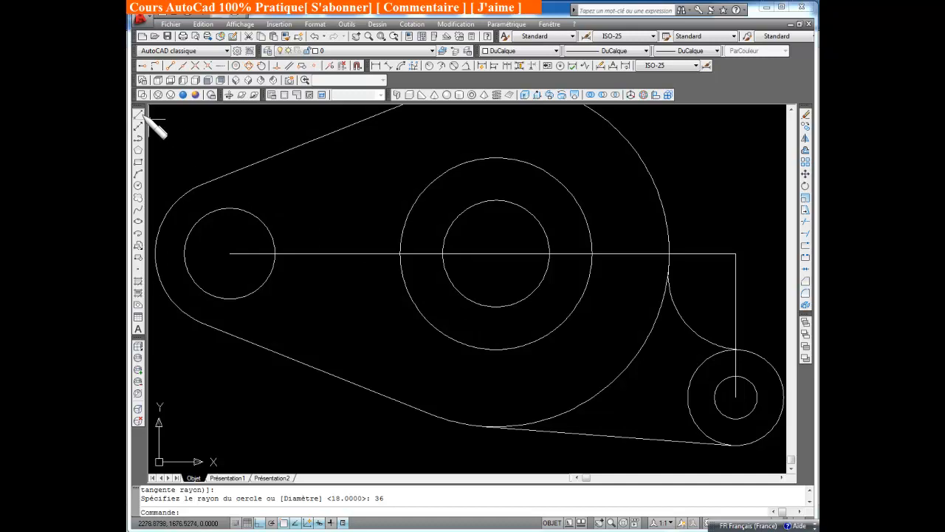
# Step: Open the reference drawing again and examine the curved slot's rounded ends and the angled line through its upper end
pyautogui.middleClick(547, 274)
pyautogui.middleClick(547, 275)
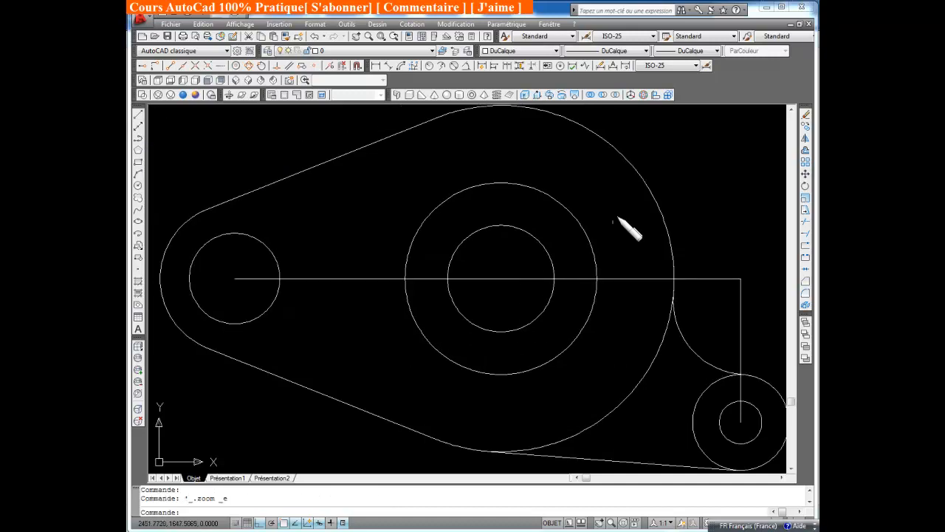
pyautogui.click(790, 24)
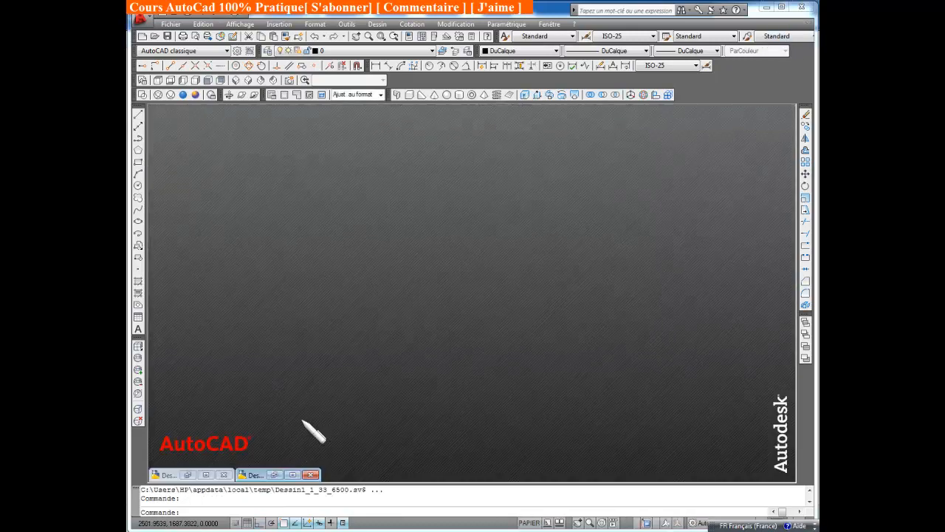
pyautogui.click(293, 475)
pyautogui.moveTo(452, 303); pyautogui.dragTo(482, 324, button='middle')
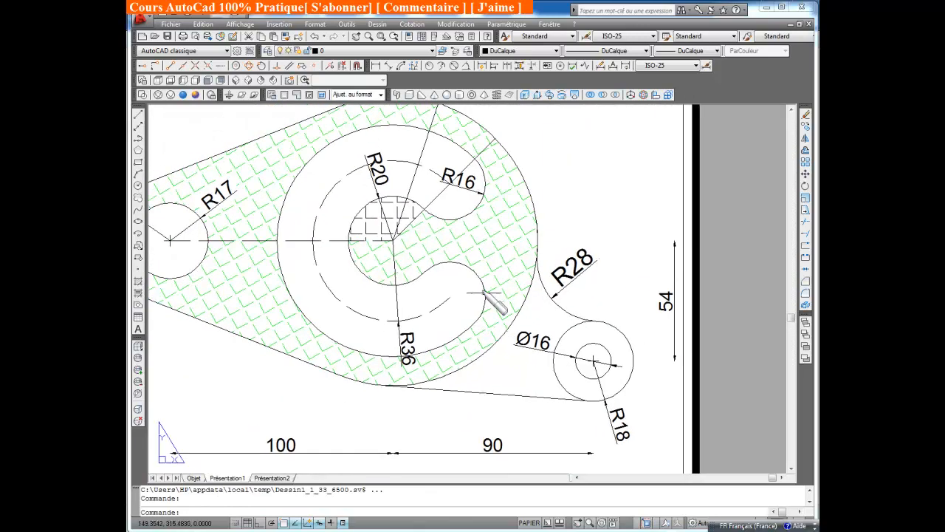
pyautogui.moveTo(475, 183); pyautogui.dragTo(496, 284, button='middle')
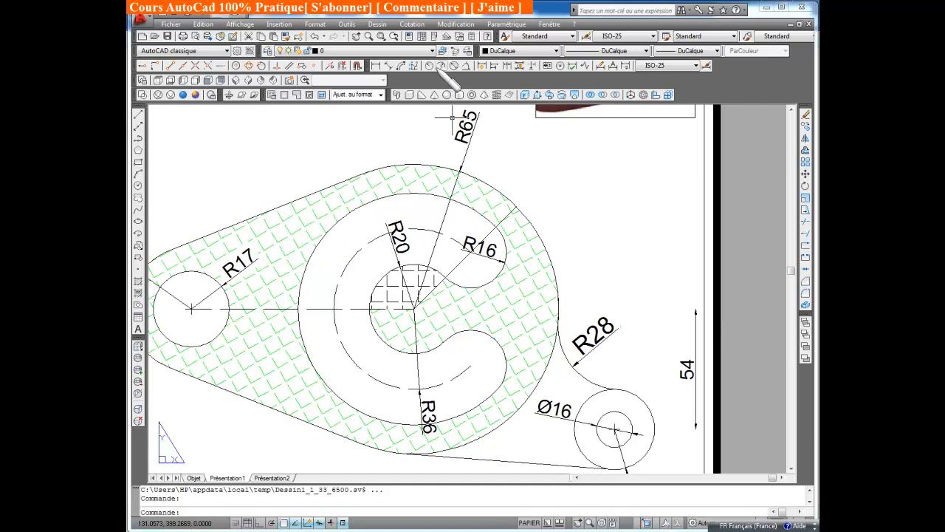
# Step: Draw a vertical line on the reference drawing from the hub's centre up past the large outer arc
pyautogui.click(466, 65)
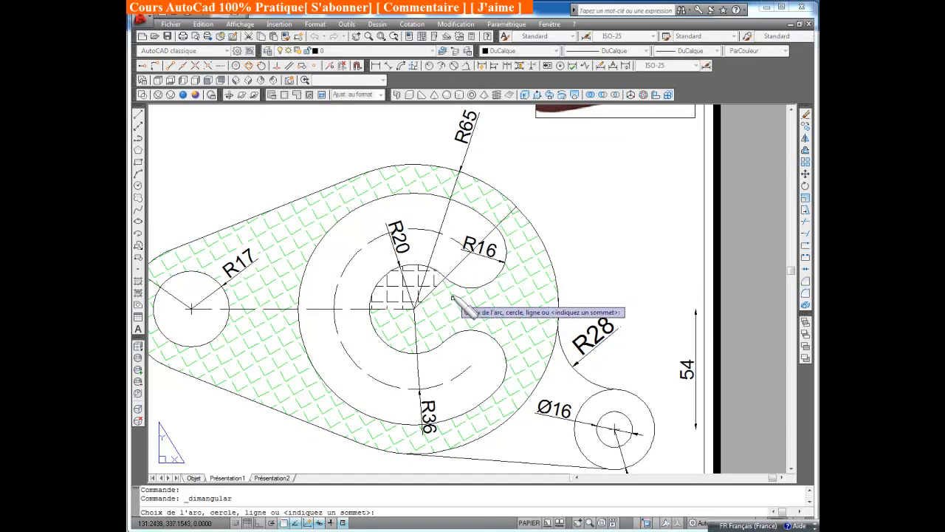
pyautogui.click(139, 114)
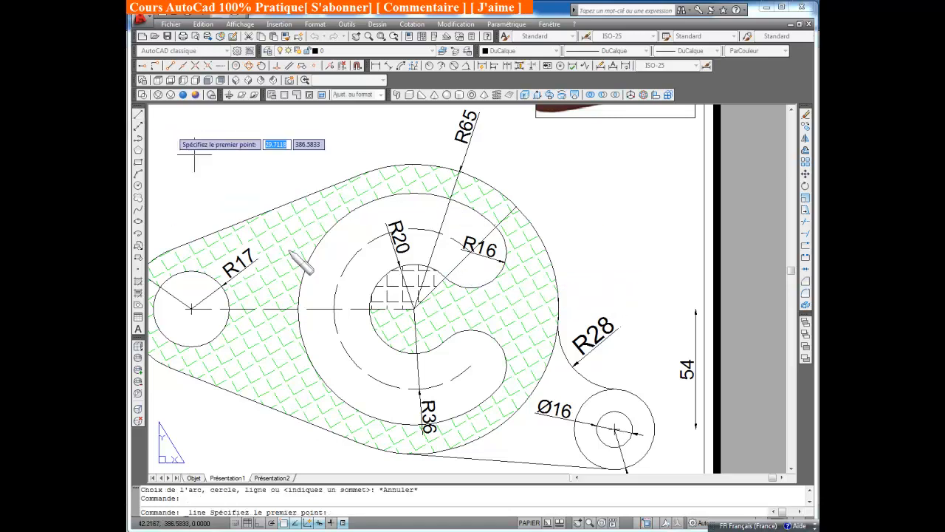
pyautogui.click(415, 305)
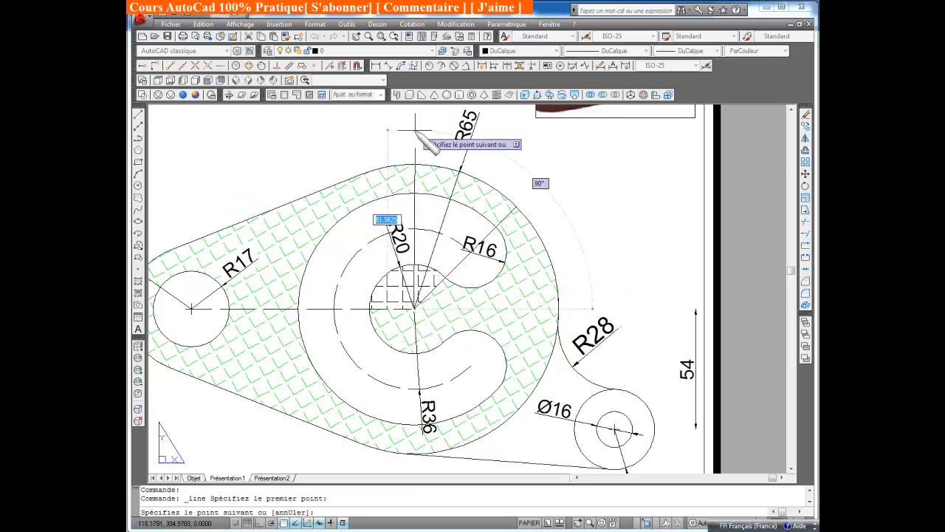
pyautogui.press('F8')
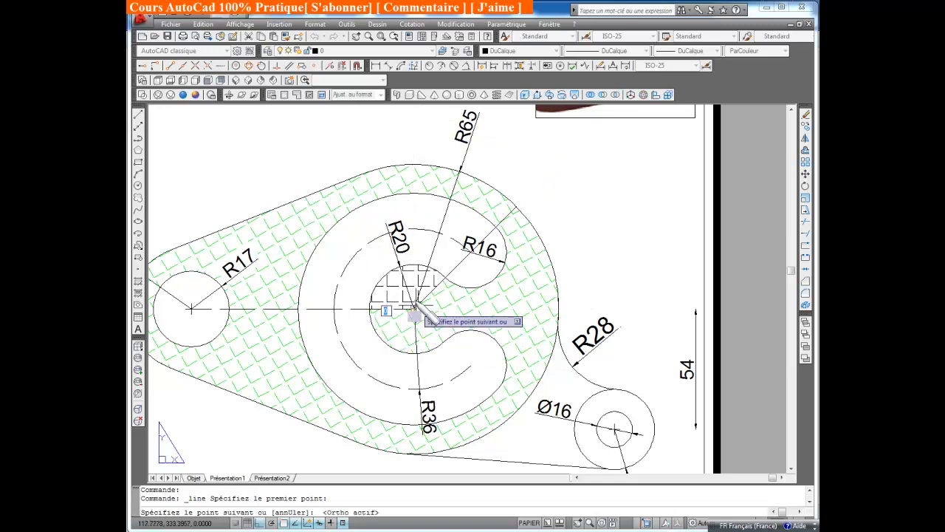
pyautogui.click(417, 165)
pyautogui.press('Return')
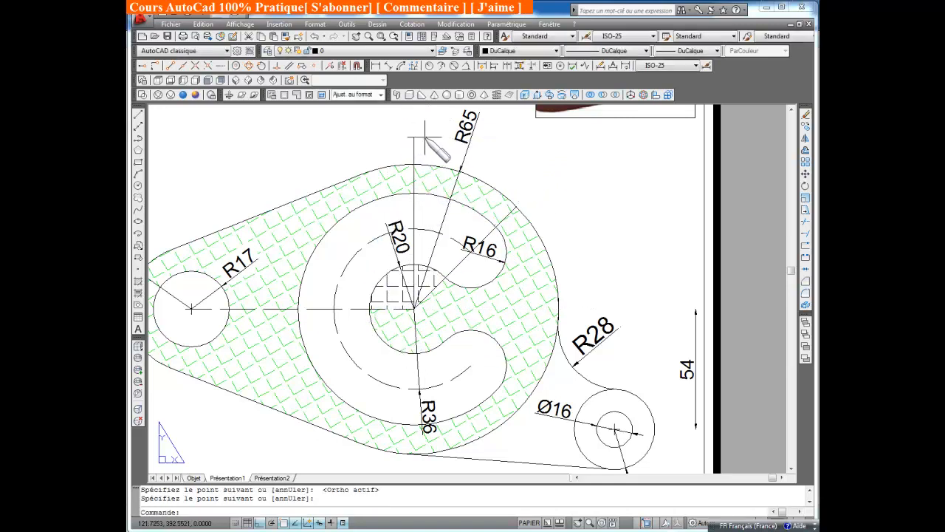
# Step: Add an angular dimension between the vertical line and the slot's angled line, placed outside the large outer arc
pyautogui.click(466, 66)
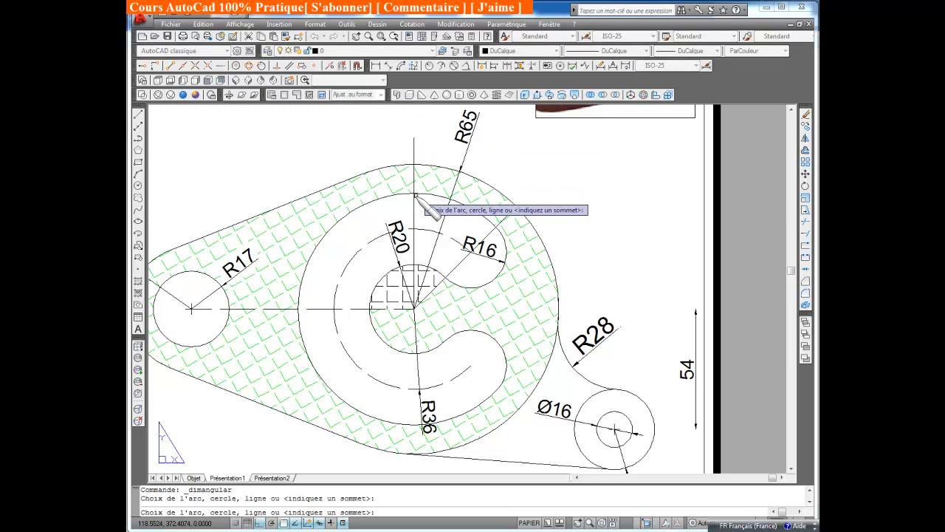
pyautogui.click(414, 206)
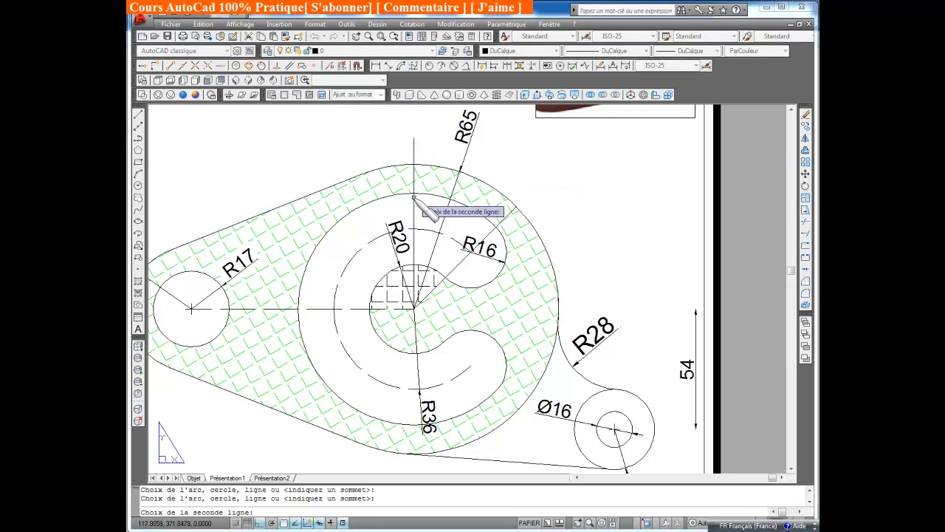
pyautogui.click(458, 265)
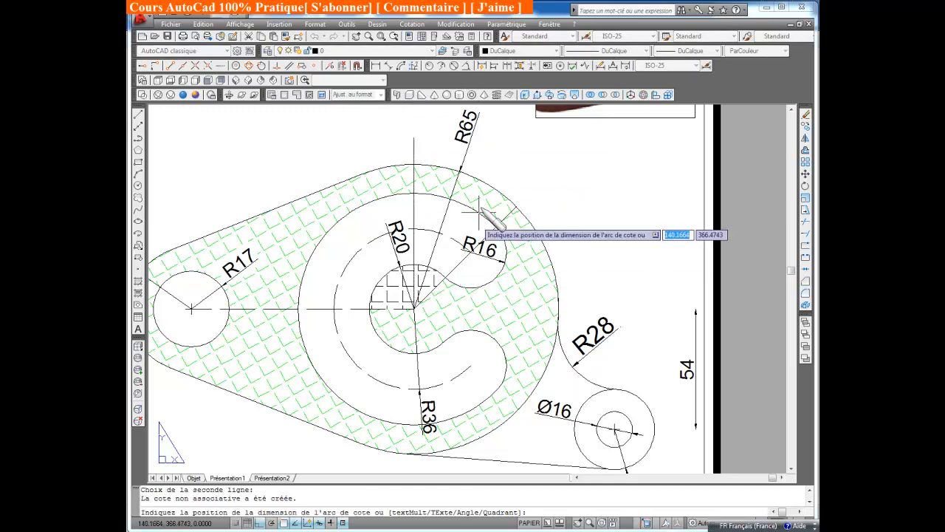
pyautogui.click(506, 174)
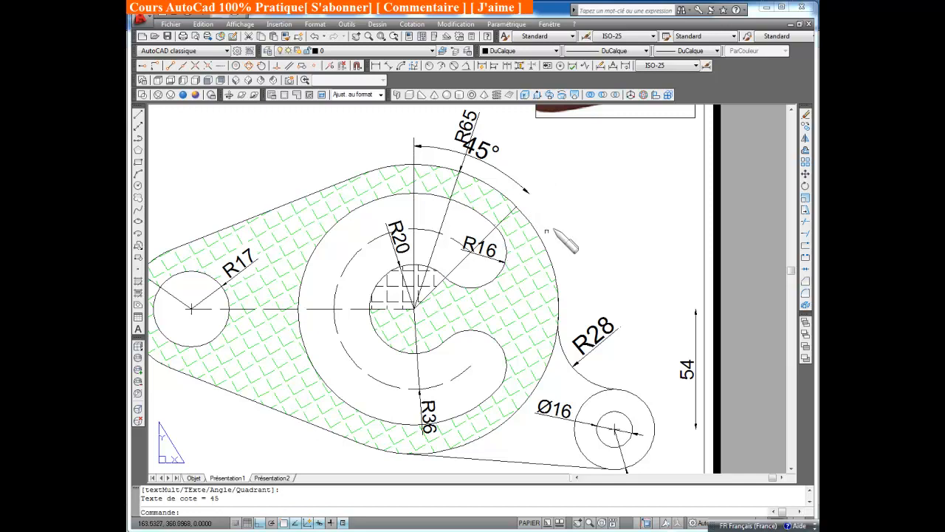
# Step: Return to the new drawing and draw a vertical line from the hub's centre up past the large outer arc
pyautogui.click(792, 27)
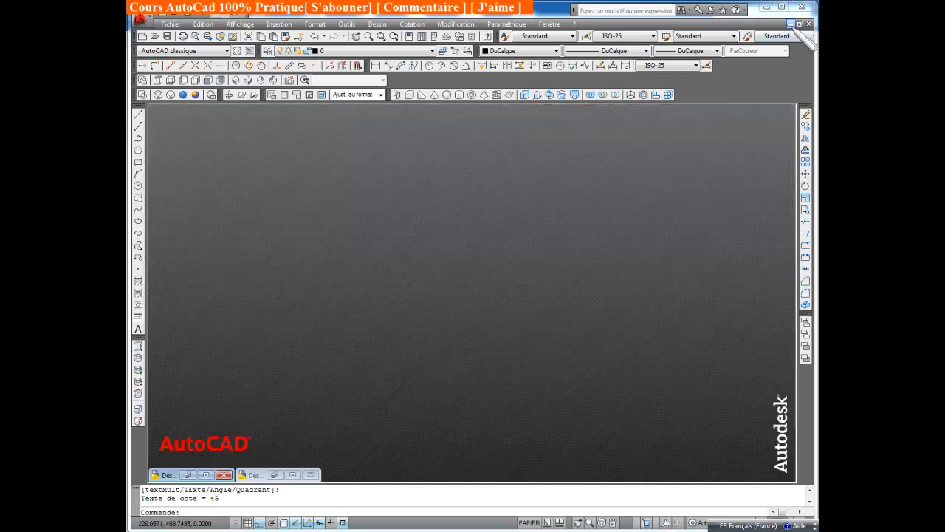
pyautogui.click(206, 476)
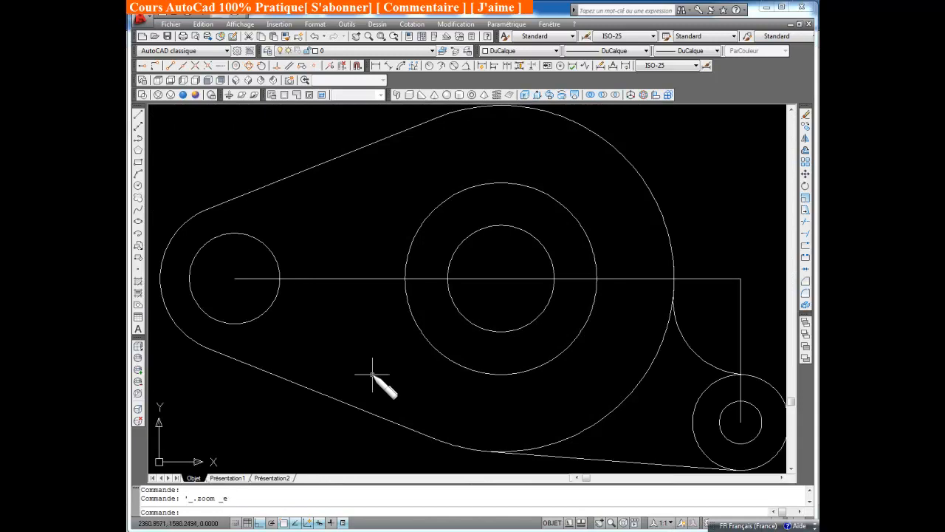
pyautogui.moveTo(382, 375); pyautogui.dragTo(374, 397, button='middle')
pyautogui.click(138, 115)
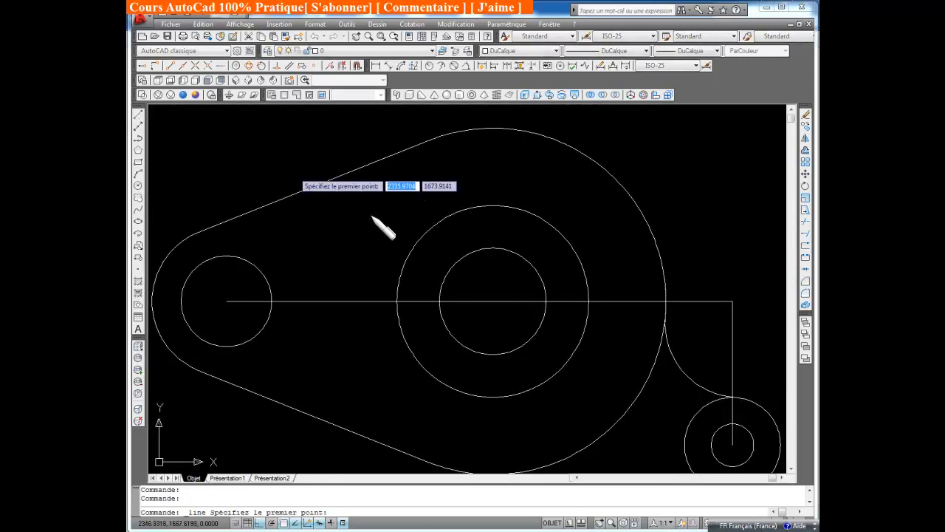
pyautogui.click(493, 301)
pyautogui.moveTo(489, 194); pyautogui.dragTo(482, 323, button='middle')
pyautogui.click(487, 191)
pyautogui.press('Return')
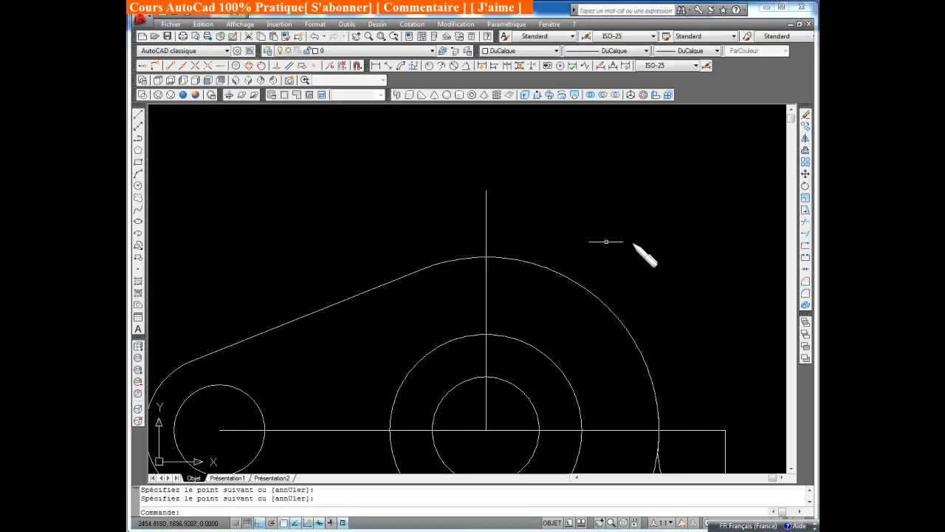
# Step: Rotate the vertical line by -45 degrees about the hub's centre
pyautogui.click(806, 185)
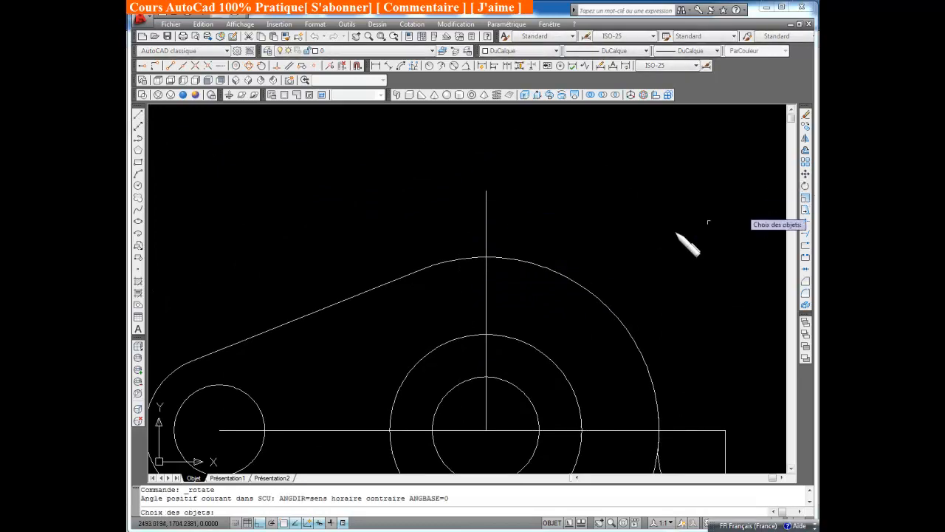
pyautogui.click(486, 294)
pyautogui.press('Return')
pyautogui.moveTo(489, 365); pyautogui.dragTo(491, 293, button='middle')
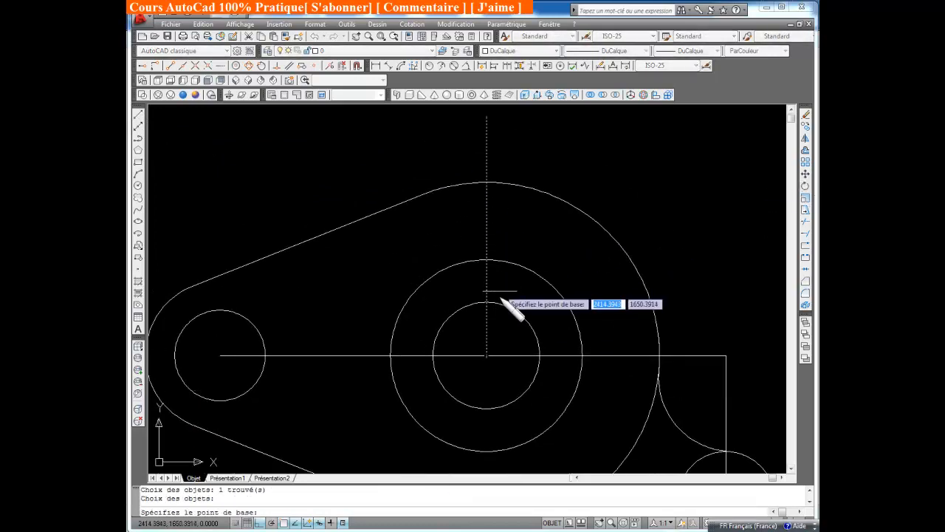
pyautogui.click(486, 356)
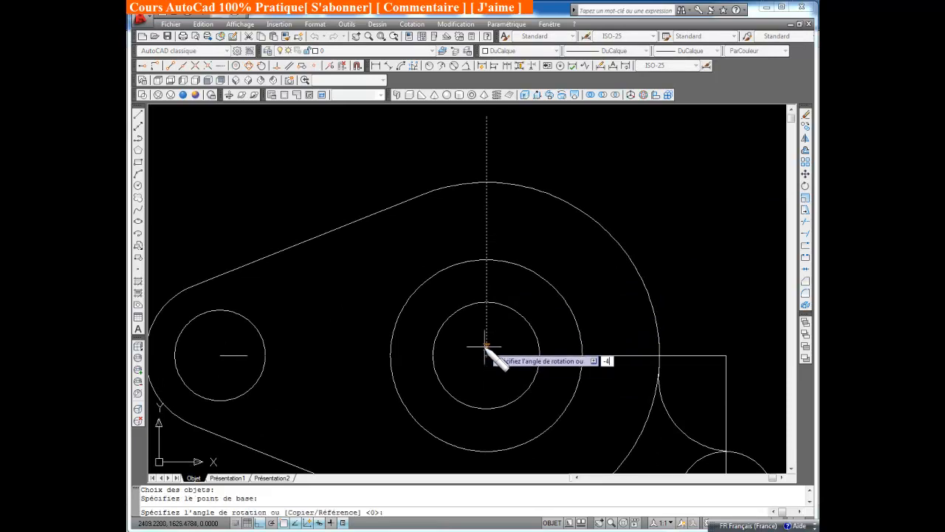
pyautogui.write('-45')
pyautogui.press('Return')
pyautogui.moveTo(545, 338); pyautogui.dragTo(527, 291, button='middle')
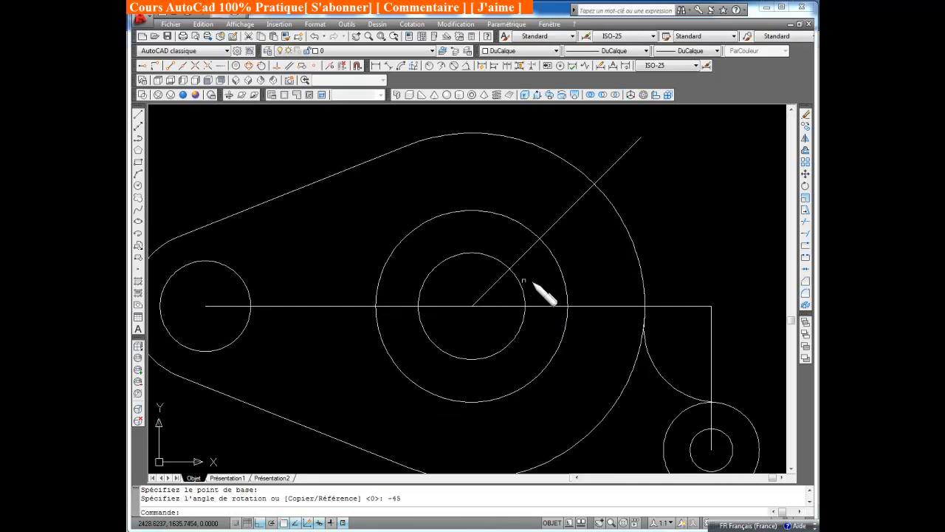
# Step: Draw a circle of radius 16 centred where the angled line crosses the radius 36 circle
pyautogui.click(139, 186)
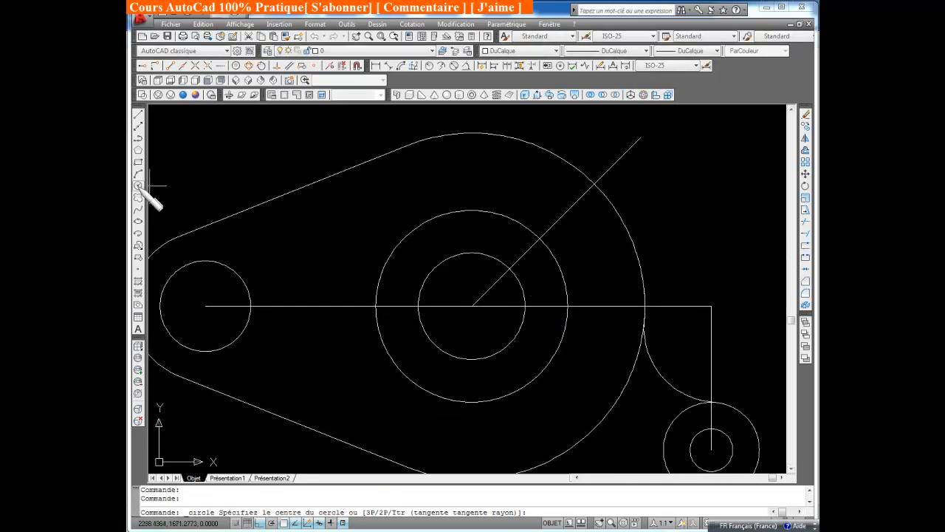
pyautogui.click(539, 237)
pyautogui.write('16')
pyautogui.press('Return')
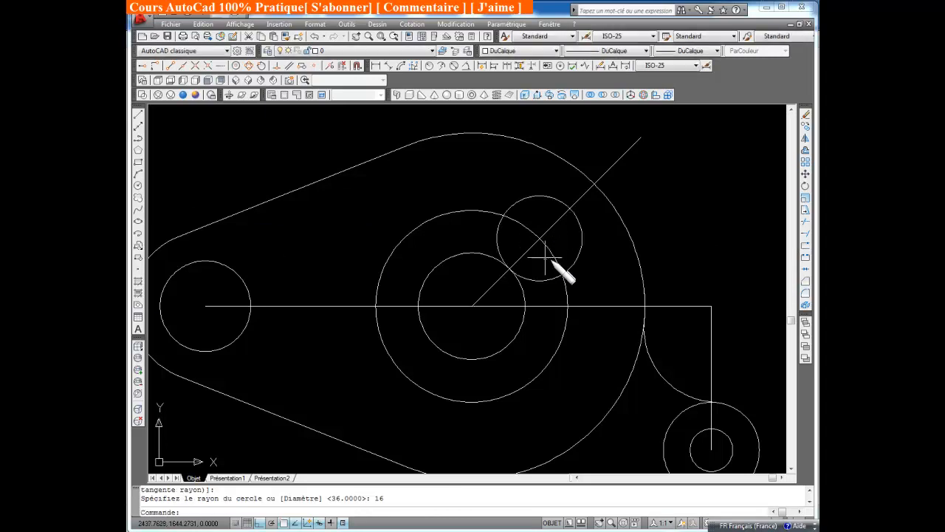
pyautogui.moveTo(605, 261); pyautogui.dragTo(605, 273, button='middle')
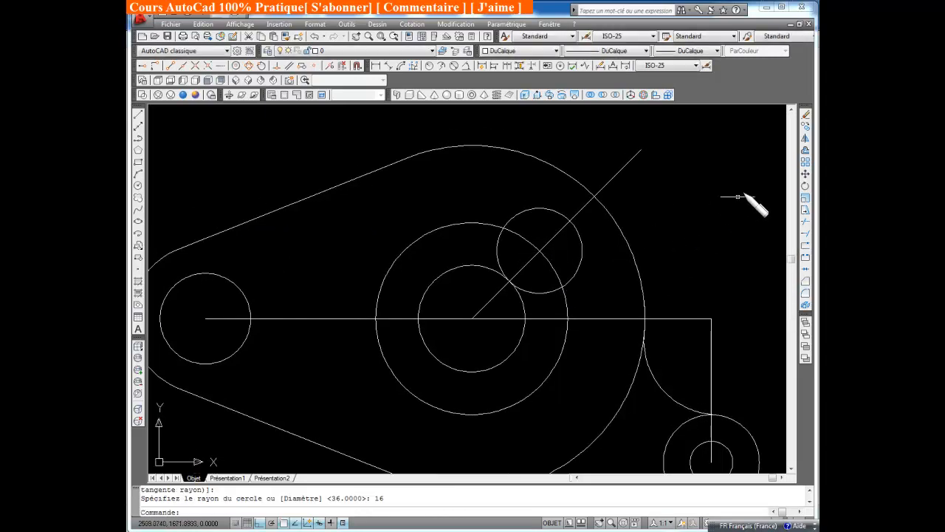
# Step: Offset the radius 36 circle outward by 16
pyautogui.click(805, 149)
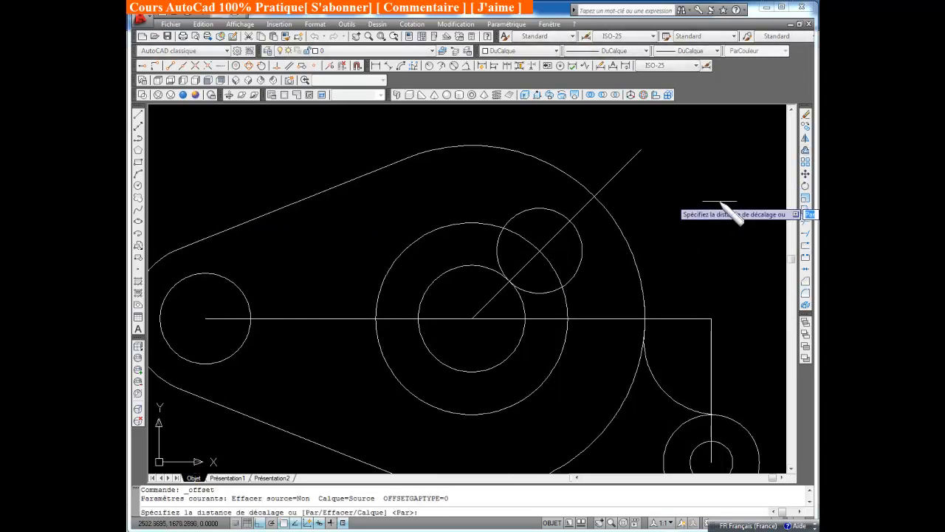
pyautogui.press('Return')
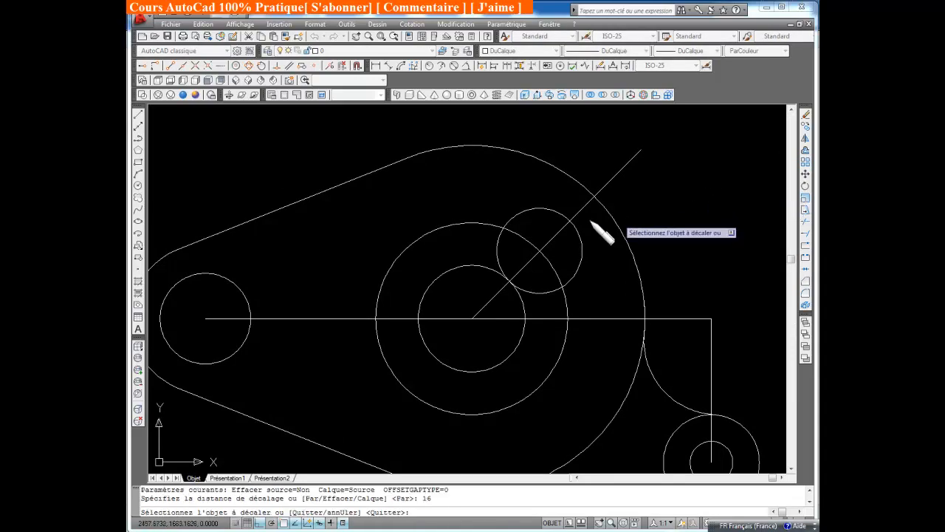
pyautogui.click(529, 241)
pyautogui.click(559, 209)
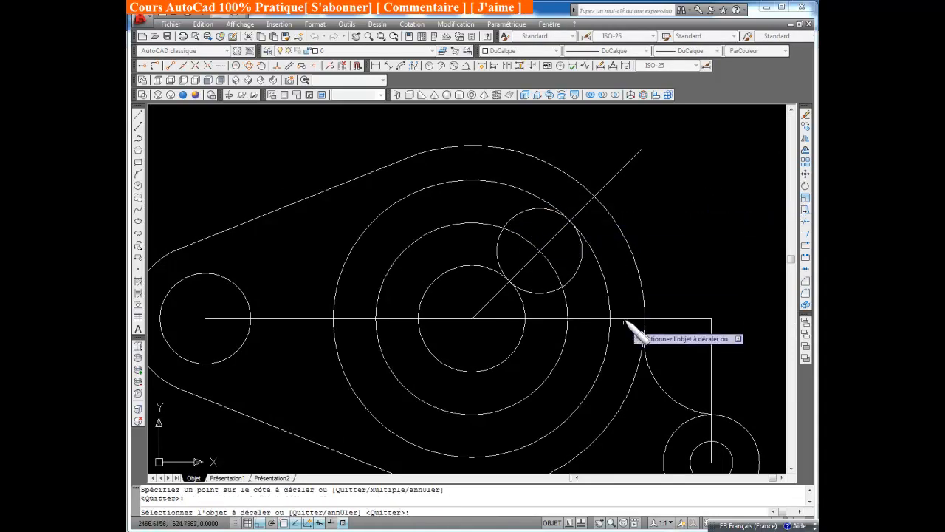
pyautogui.moveTo(633, 328); pyautogui.dragTo(629, 295, button='middle')
# Step: Trim the lower halves of the radius 36 circle and its offset, their excess beyond the slot's upper end, and the radius 16 circle's inner side
pyautogui.click(806, 222)
pyautogui.press('Return')
pyautogui.click(566, 412)
pyautogui.click(521, 360)
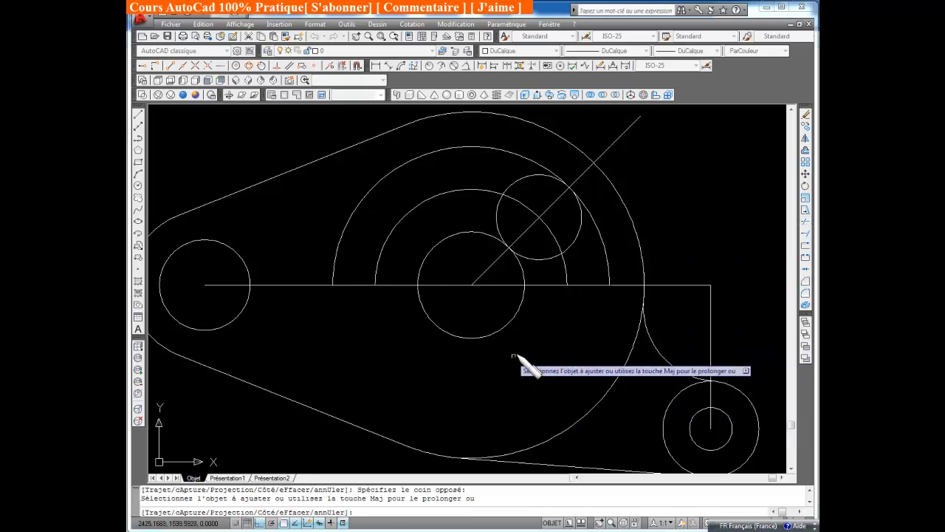
pyautogui.click(497, 209)
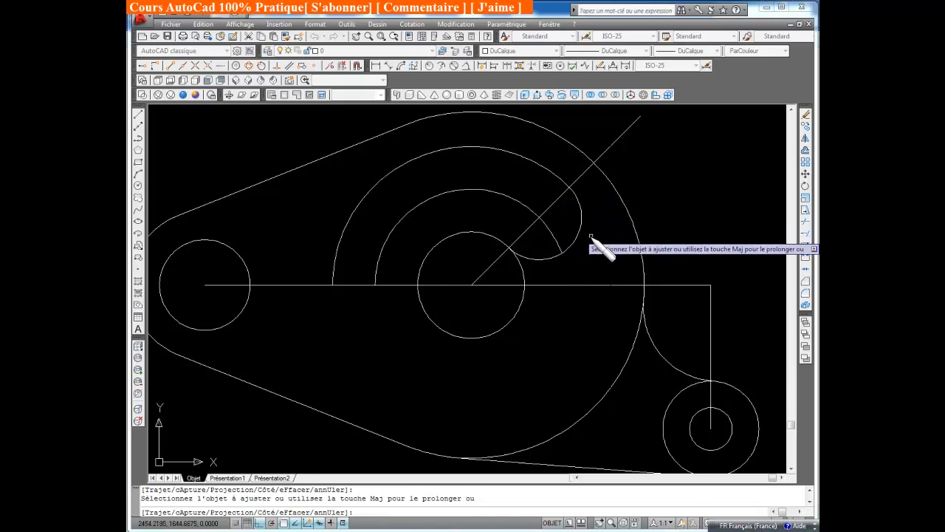
pyautogui.press('Escape')
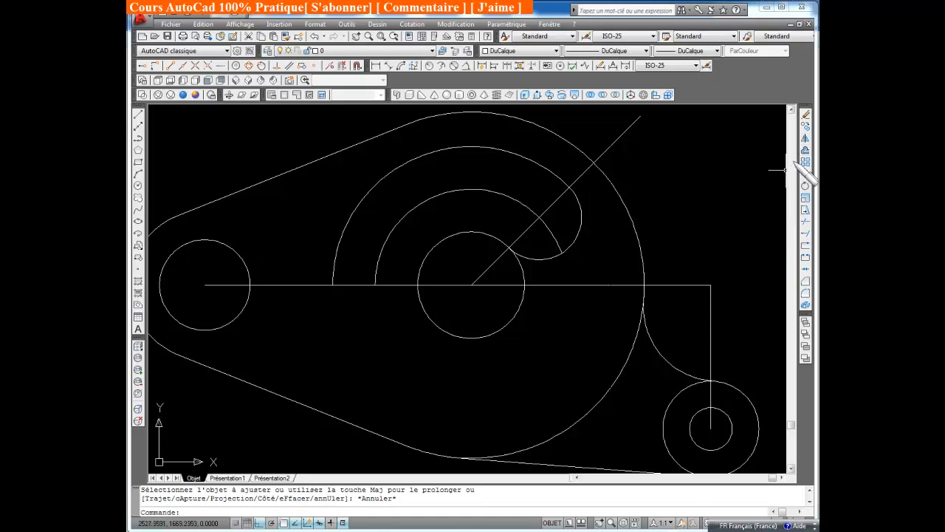
# Step: Mirror the slot's outer arc, centreline arc and rounded end about the horizontal centreline, keeping the originals
pyautogui.click(806, 222)
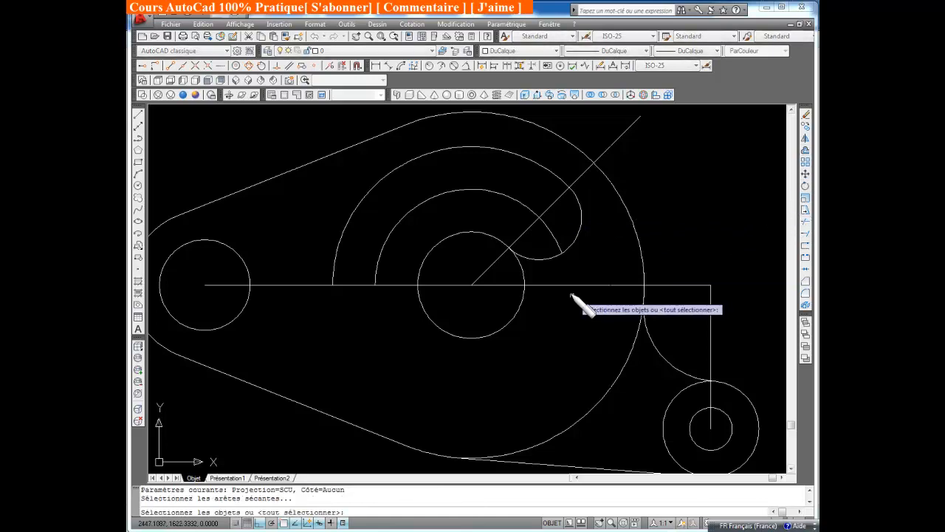
pyautogui.click(521, 267)
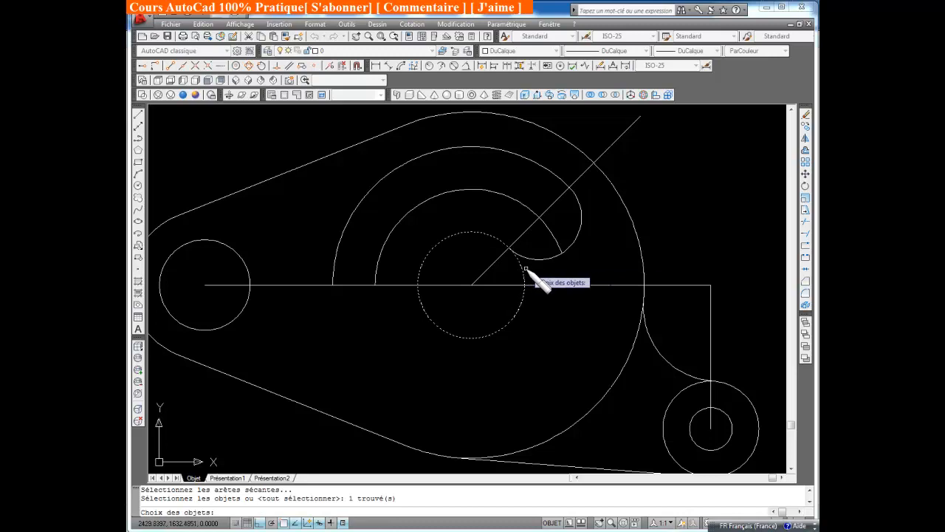
pyautogui.click(806, 138)
pyautogui.click(585, 264)
pyautogui.click(519, 235)
pyautogui.click(365, 216)
pyautogui.click(361, 218)
pyautogui.click(361, 214)
pyautogui.press('Return')
pyautogui.click(477, 284)
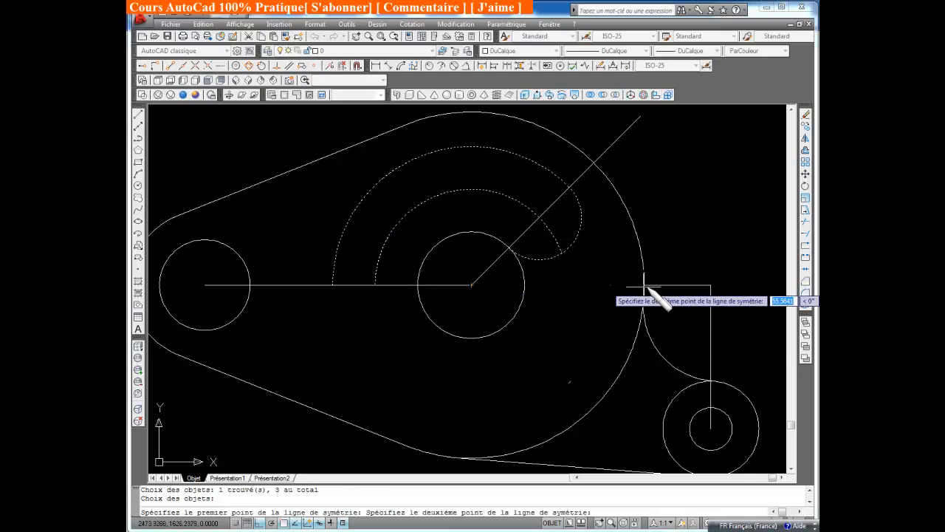
pyautogui.click(644, 285)
pyautogui.press('Return')
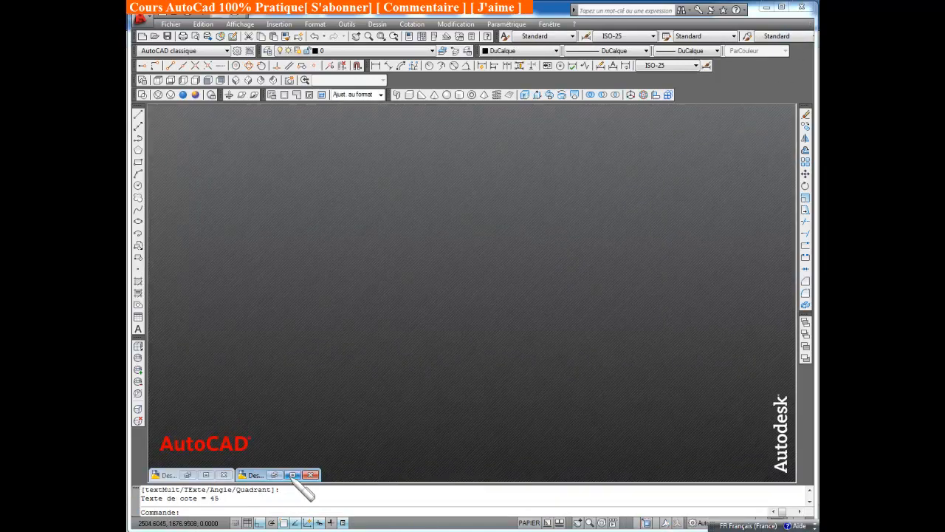
# Step: Check on the reference drawing how the slot's lower end meets the hub, and return to the new drawing
pyautogui.click(292, 475)
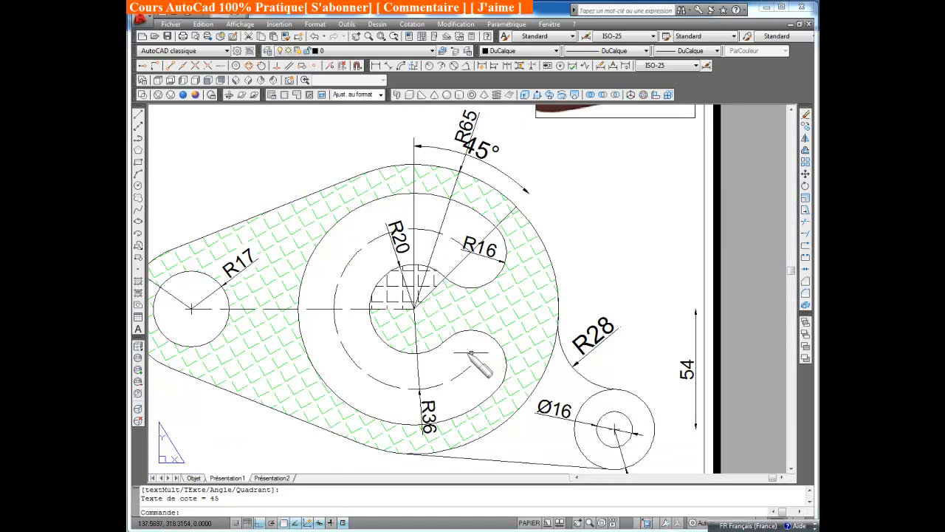
pyautogui.click(789, 24)
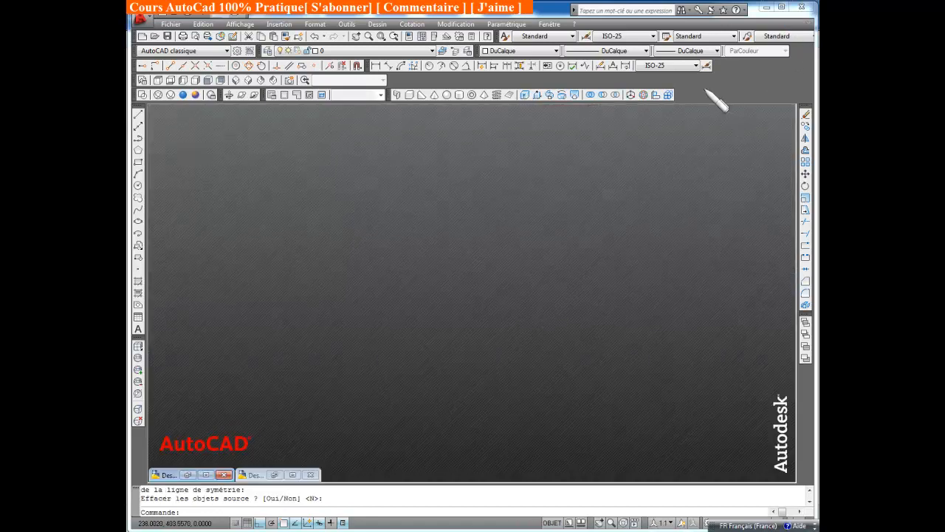
pyautogui.click(206, 475)
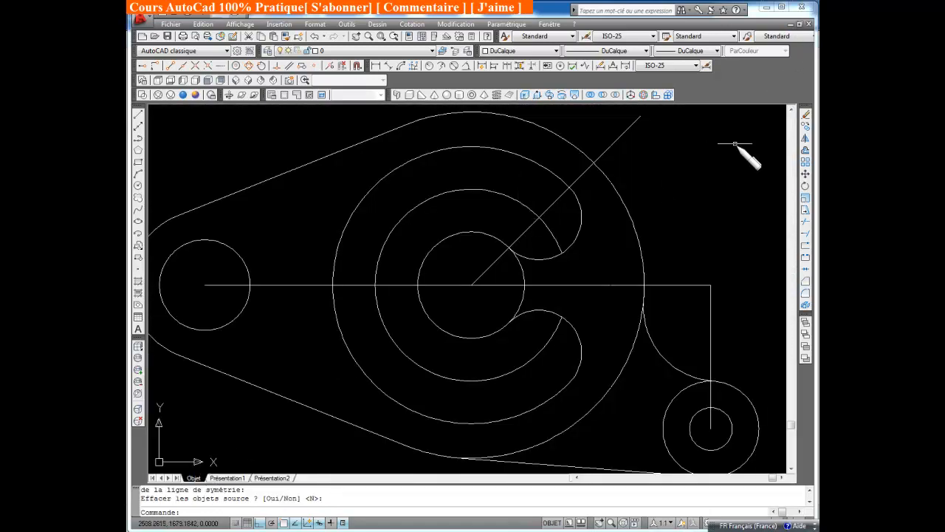
# Step: Trim away the hub circle's right-hand portion between the slot's upper and lower rounded ends
pyautogui.click(805, 222)
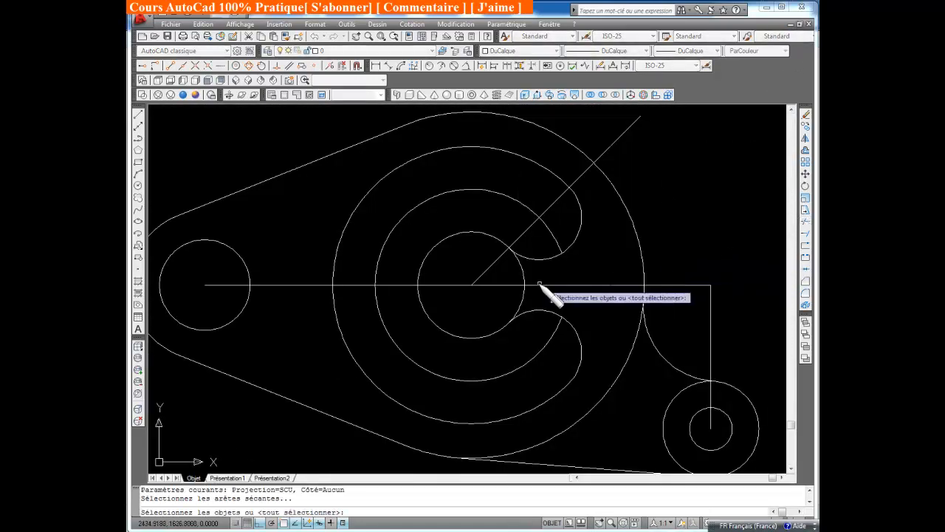
pyautogui.click(519, 276)
pyautogui.click(521, 271)
pyautogui.click(526, 299)
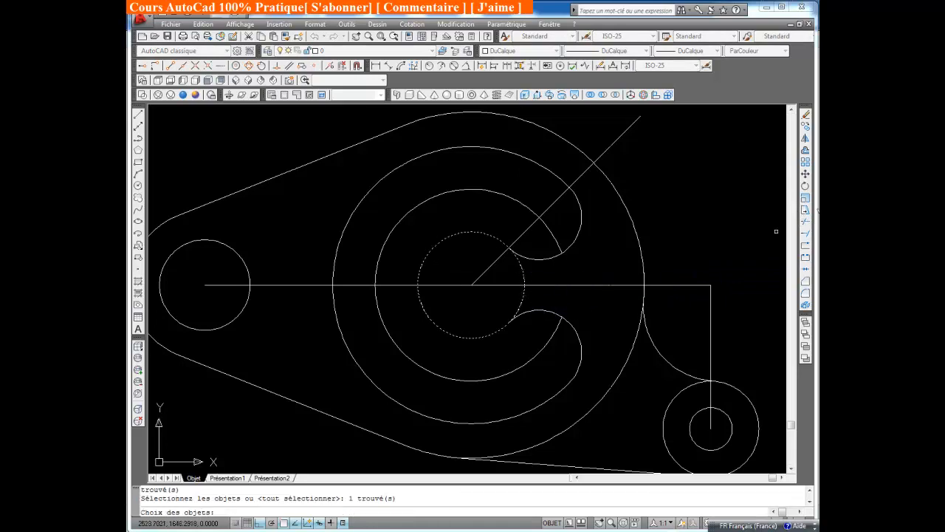
pyautogui.press('Return')
pyautogui.click(527, 300)
pyautogui.click(527, 294)
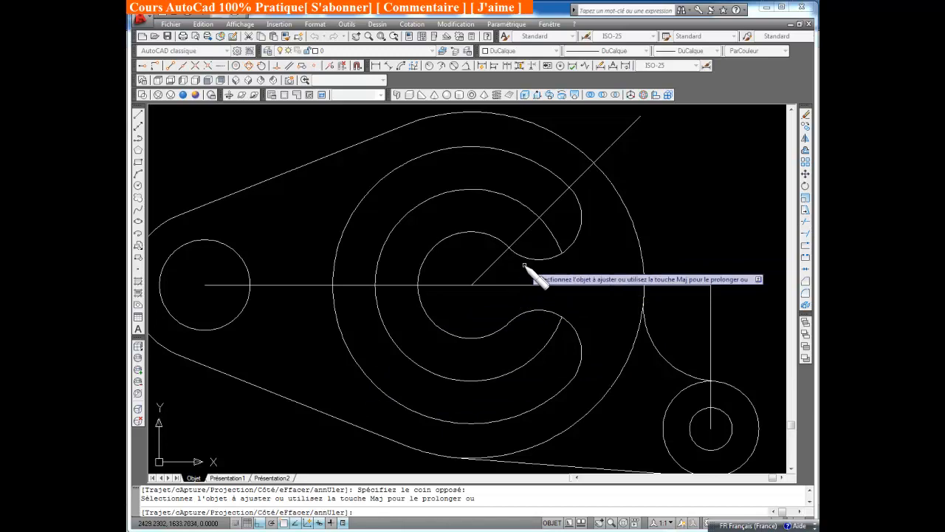
pyautogui.press('Escape')
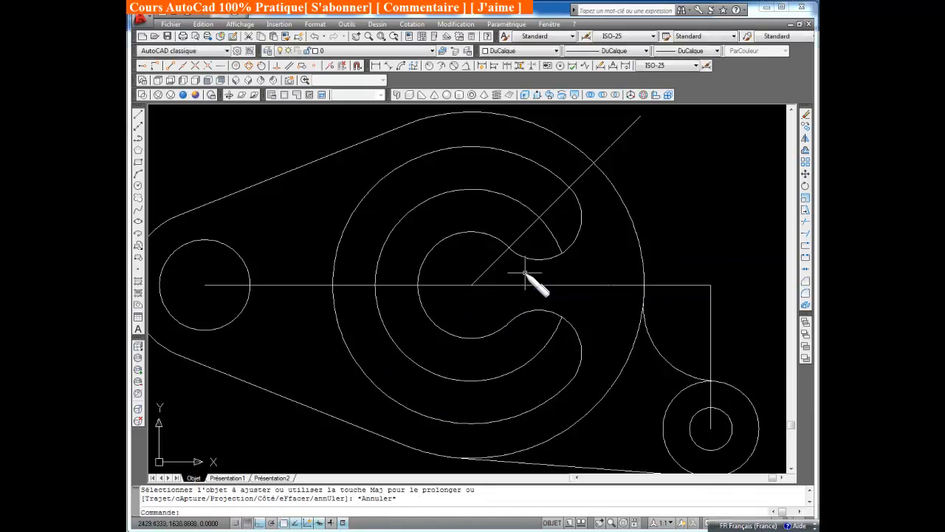
# Step: Dimension the left hole's radius inside the hole and the left rounded end's diameter outside the part
pyautogui.click(429, 65)
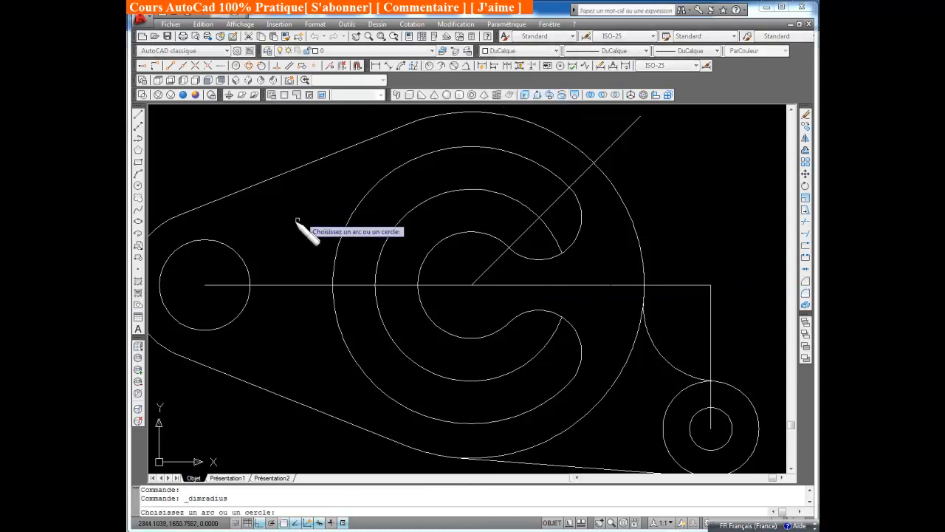
pyautogui.click(238, 253)
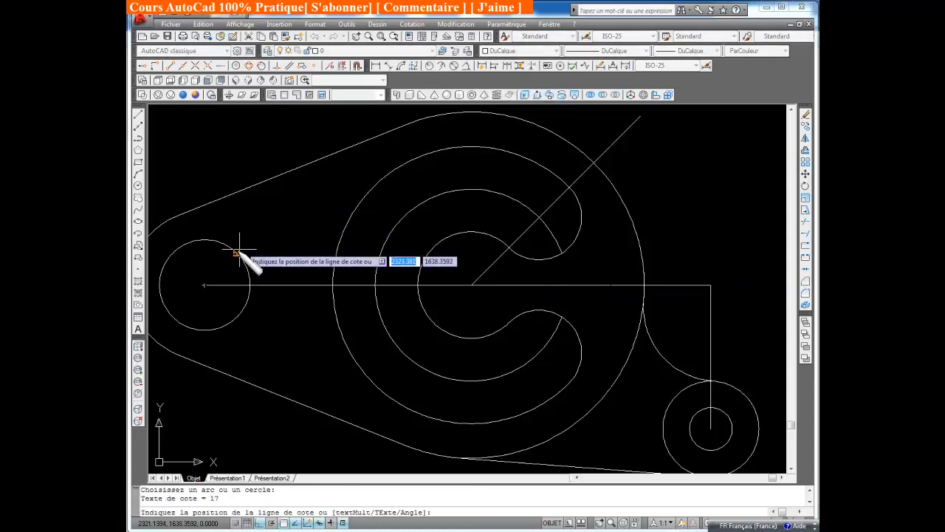
pyautogui.click(216, 264)
pyautogui.moveTo(274, 264); pyautogui.dragTo(454, 253, button='middle')
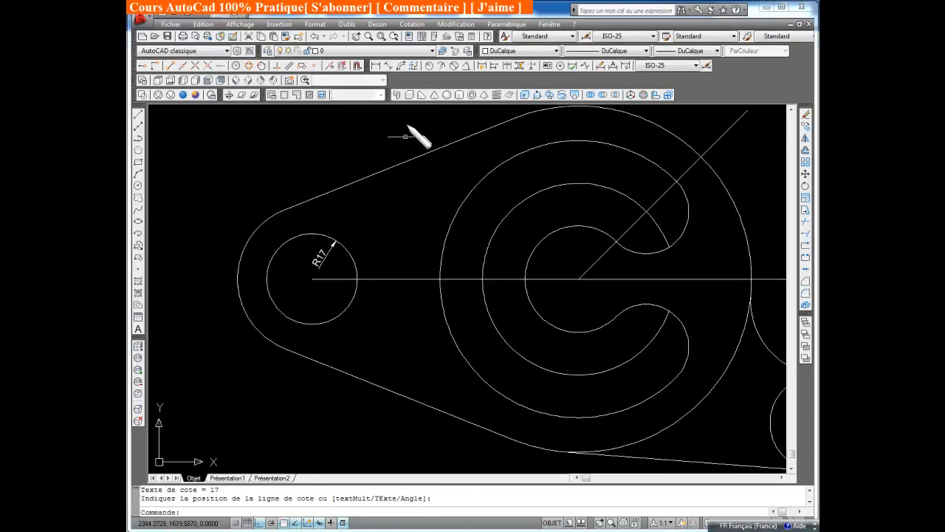
pyautogui.click(453, 65)
pyautogui.click(267, 225)
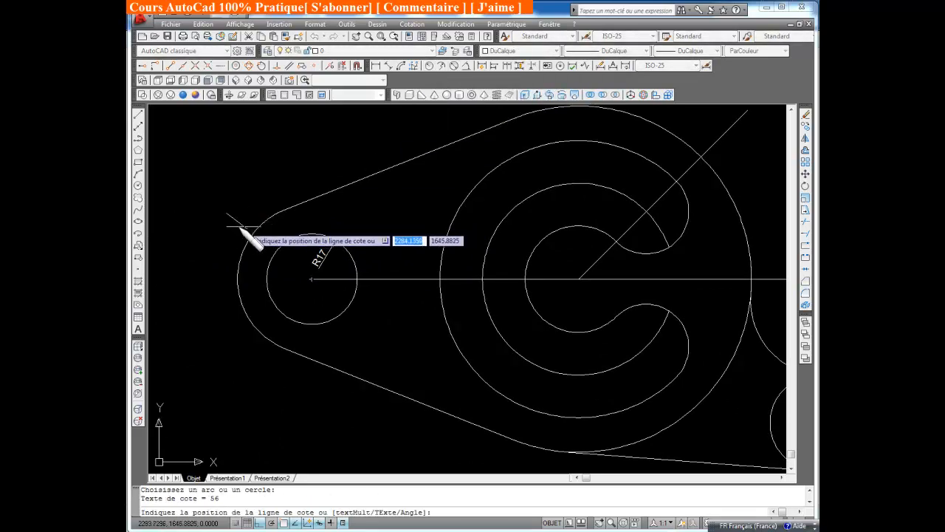
pyautogui.click(216, 237)
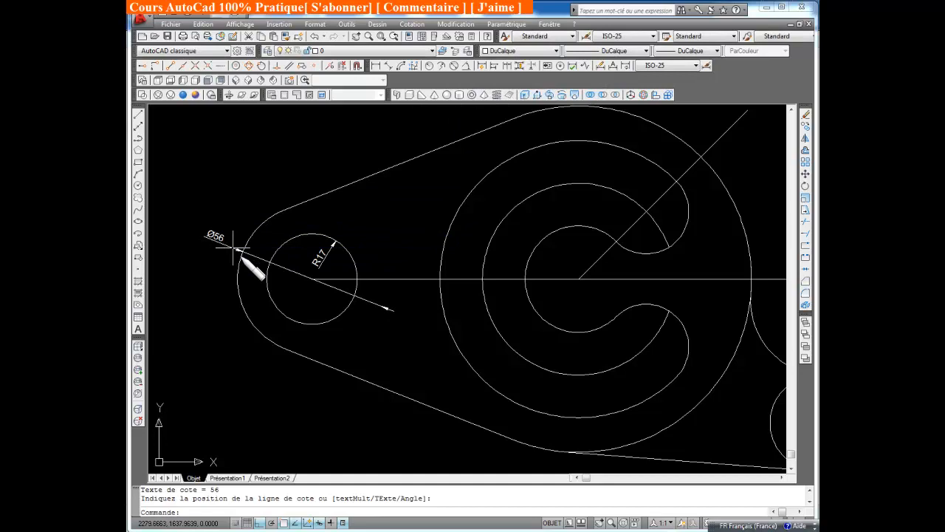
pyautogui.middleClick(412, 370)
pyautogui.middleClick(412, 369)
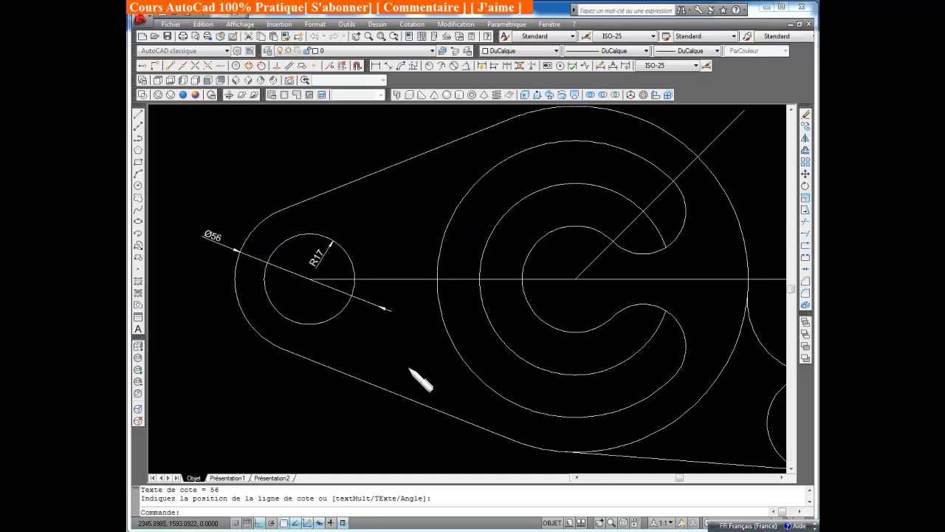
# Step: Dimension the radius of the slot's upper rounded end and the radius of the large outer contour, placing the latter below the part
pyautogui.click(441, 65)
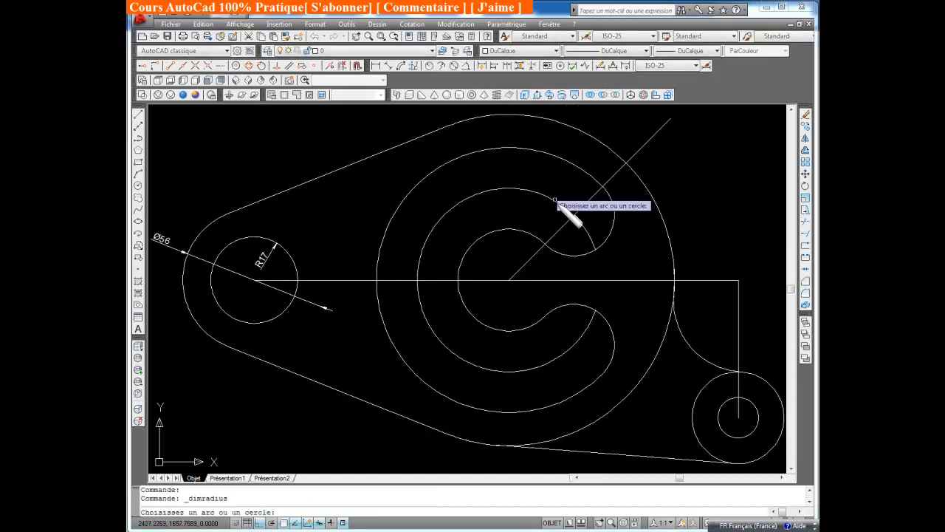
pyautogui.click(610, 235)
pyautogui.click(616, 226)
pyautogui.moveTo(616, 226)
pyautogui.mouseDown(button='middle')
pyautogui.moveTo(628, 235)
pyautogui.moveTo(624, 221)
pyautogui.mouseUp(button='middle')
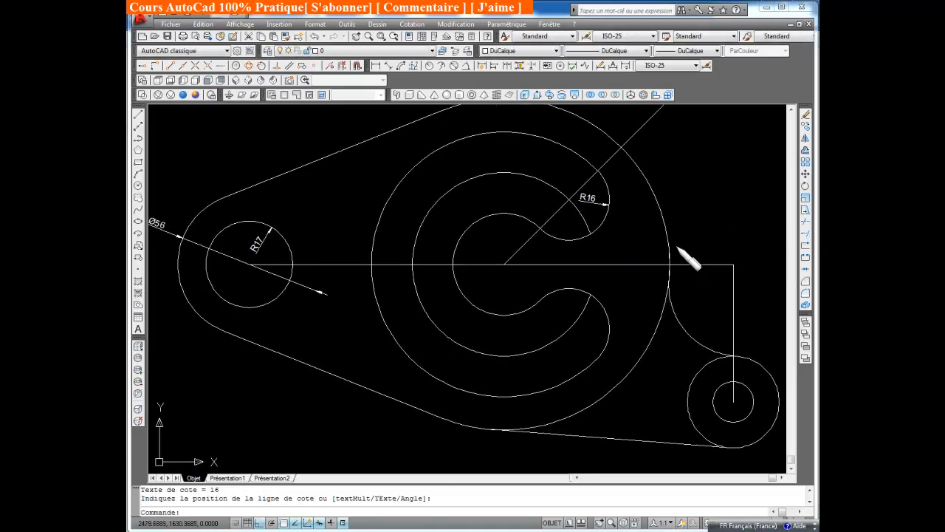
pyautogui.click(440, 66)
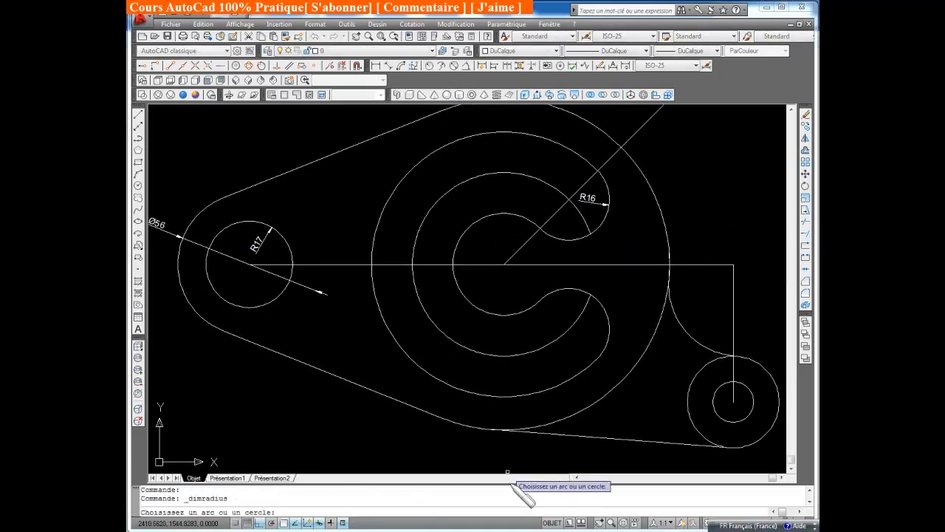
pyautogui.click(489, 431)
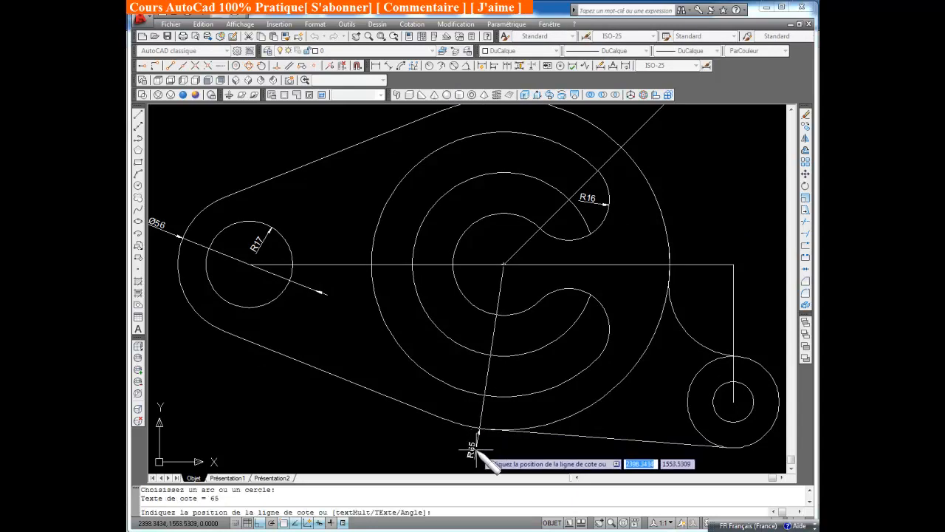
pyautogui.click(478, 449)
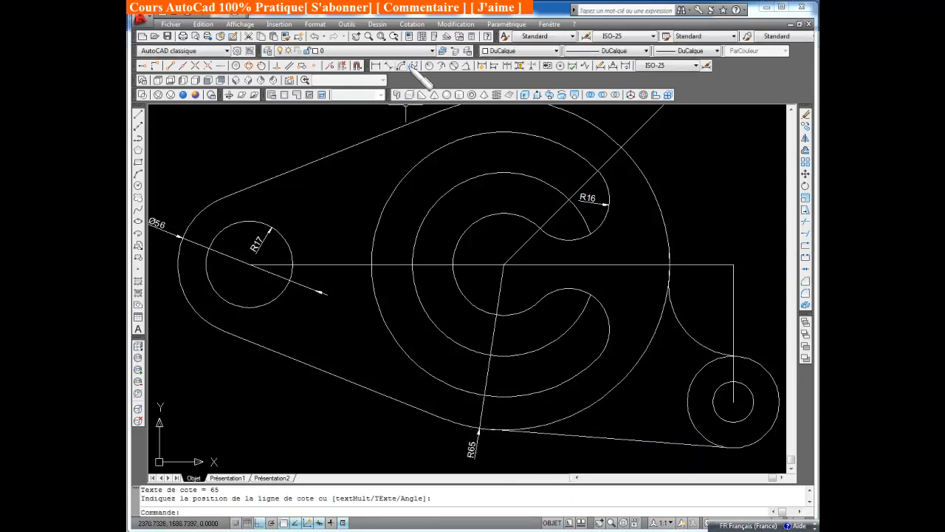
# Step: Dimension the lower-right boss, giving the small hole's diameter inside it and the outer circle's radius outside the part
pyautogui.click(456, 66)
pyautogui.moveTo(656, 384); pyautogui.dragTo(574, 338, button='middle')
pyautogui.click(633, 343)
pyautogui.click(651, 346)
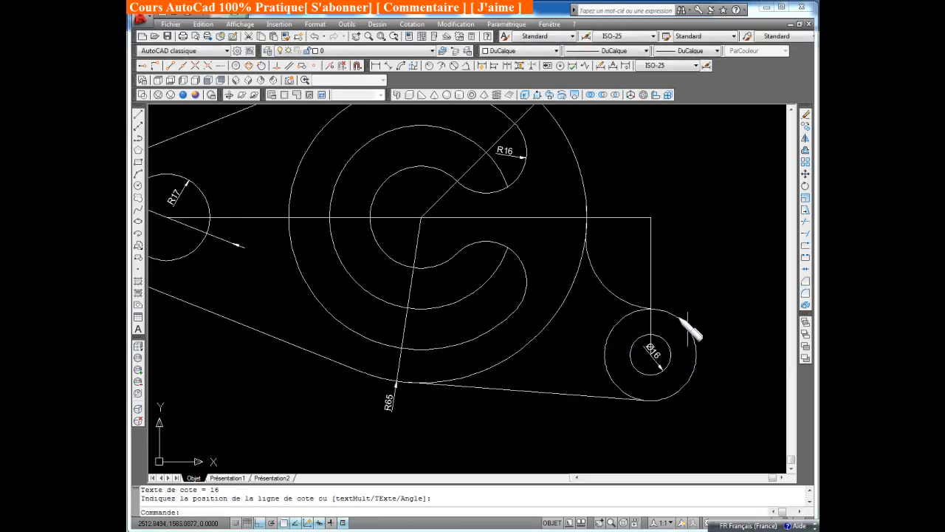
pyautogui.click(430, 66)
pyautogui.click(629, 323)
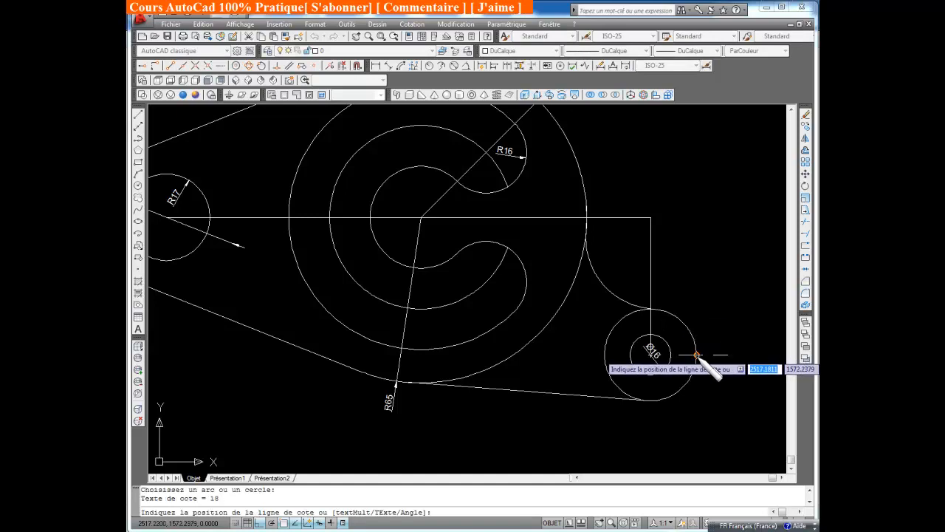
pyautogui.click(724, 367)
pyautogui.moveTo(733, 452); pyautogui.dragTo(773, 449, button='middle')
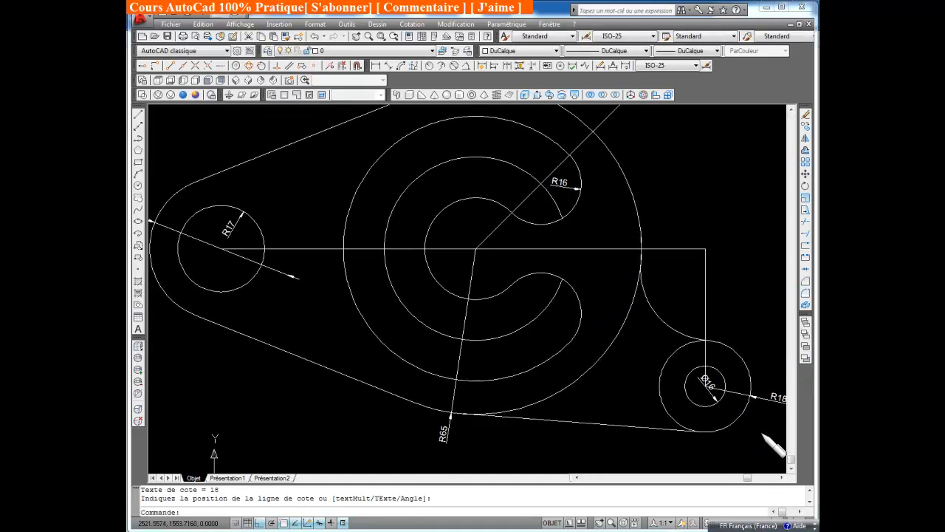
# Step: Dimension the radius of the slot's centreline arc near its top, placing the text inside the arc
pyautogui.click(429, 65)
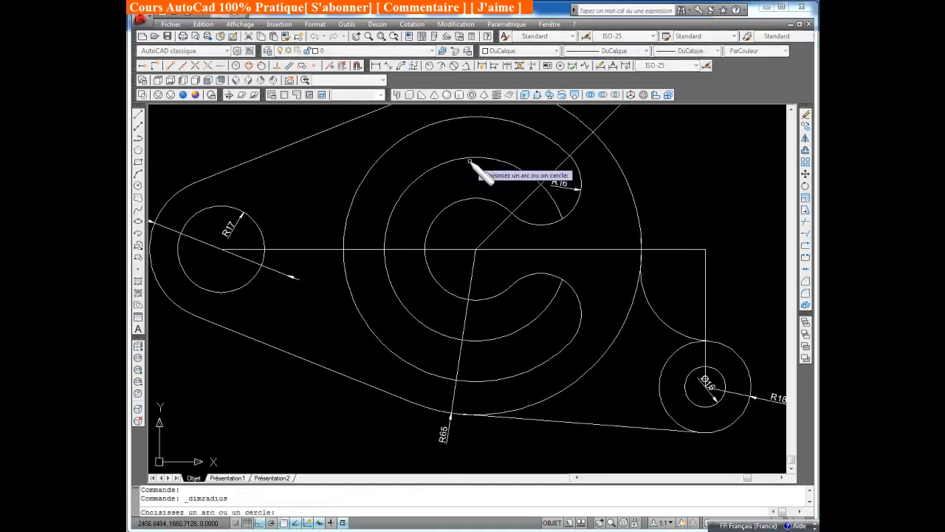
pyautogui.click(465, 159)
pyautogui.click(469, 168)
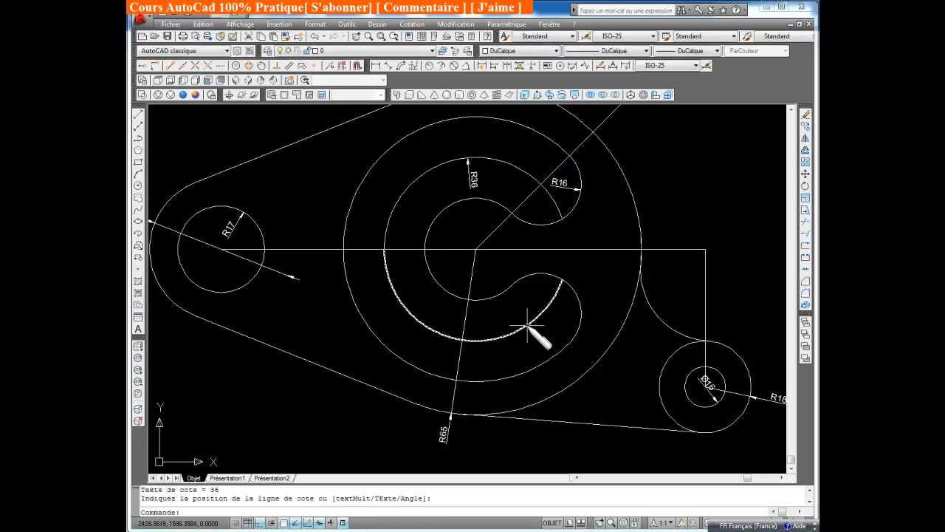
# Step: Load the ACAD_ISO02W100 dashed linetype into the drawing
pyautogui.click(707, 268)
pyautogui.click(689, 246)
pyautogui.press('Escape')
pyautogui.click(719, 274)
pyautogui.click(686, 240)
pyautogui.click(408, 249)
pyautogui.click(624, 51)
pyautogui.click(625, 88)
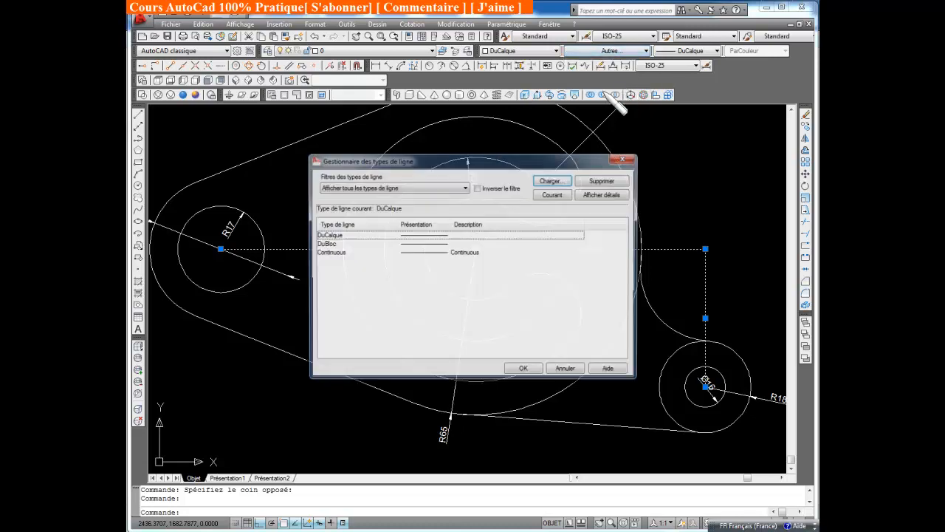
pyautogui.click(551, 182)
pyautogui.click(467, 252)
pyautogui.click(423, 340)
pyautogui.click(472, 253)
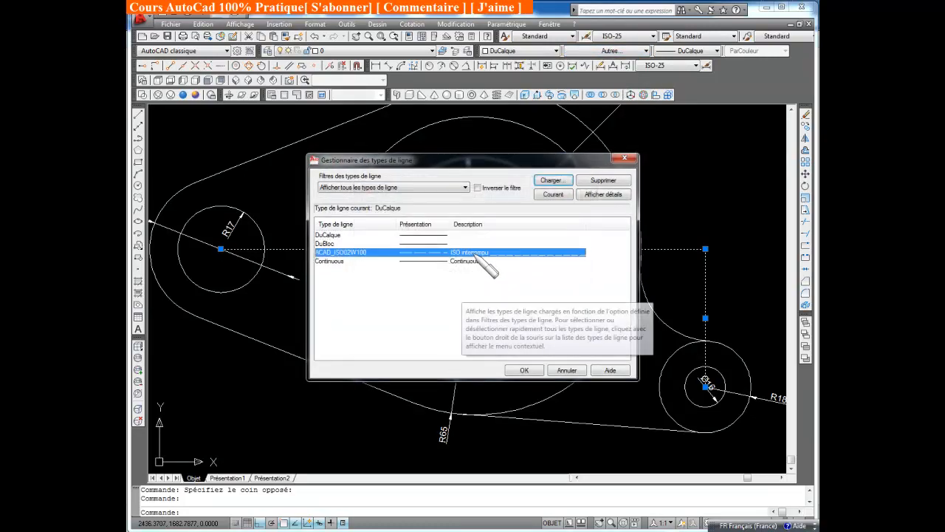
pyautogui.click(524, 370)
# Step: Assign the ACAD_ISO02W100 linetype to the horizontal axis lines and the vertical axis line of the lower-right boss
pyautogui.click(735, 257)
pyautogui.click(691, 243)
pyautogui.click(447, 250)
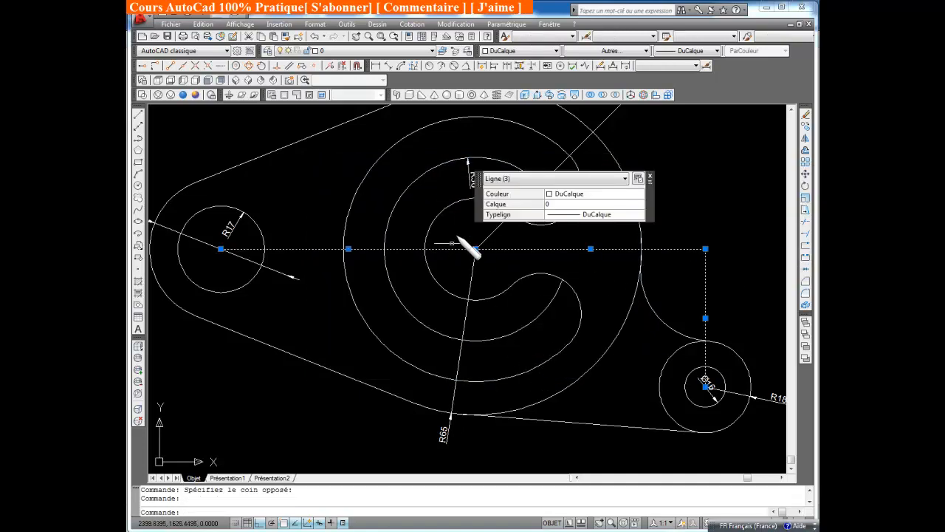
pyautogui.click(583, 51)
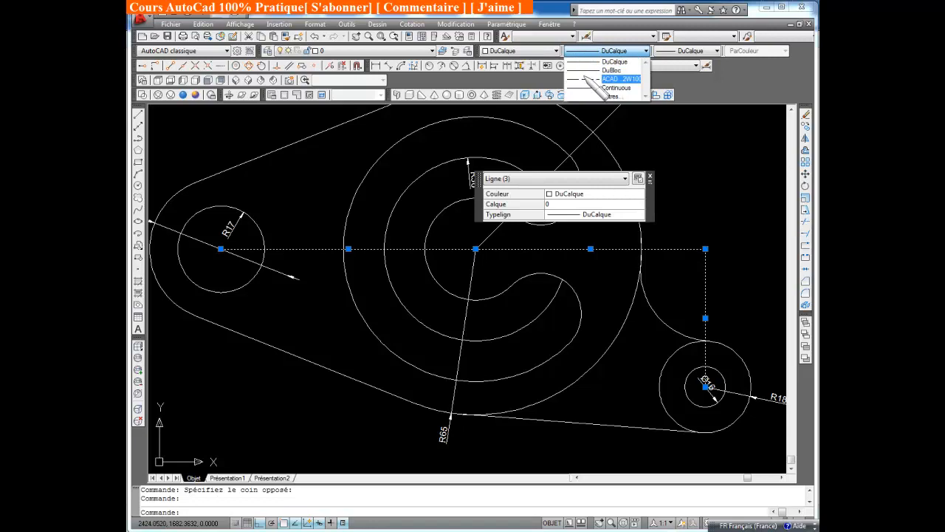
pyautogui.click(613, 78)
pyautogui.press('Escape')
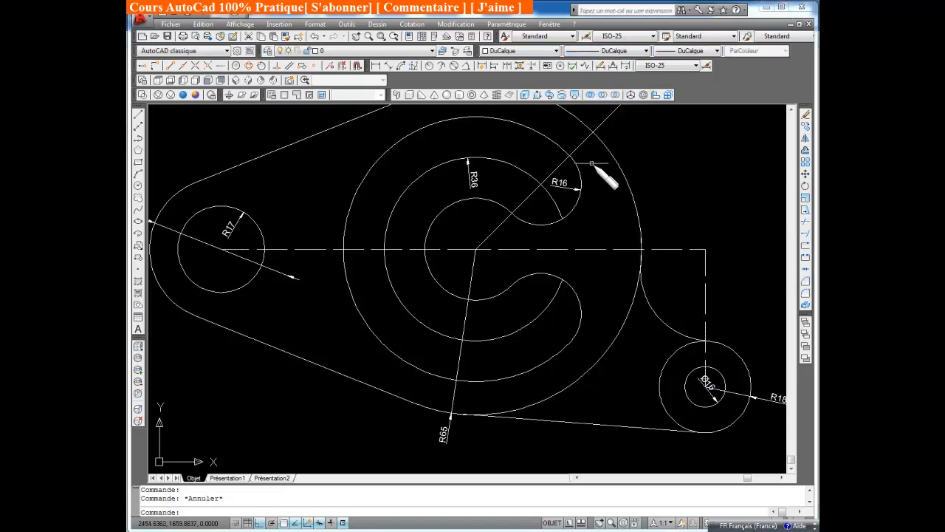
pyautogui.moveTo(663, 251); pyautogui.dragTo(681, 296, button='middle')
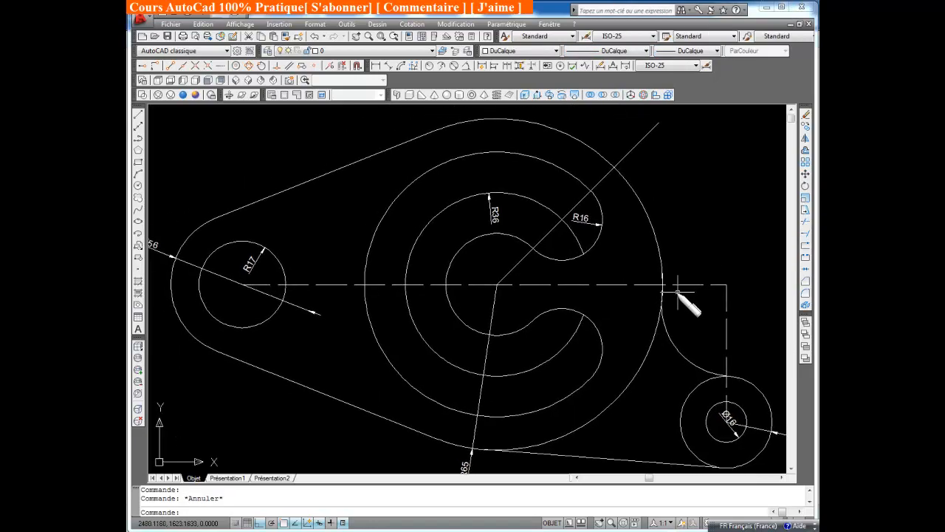
# Step: Consult the hatched areas on the reference sheet in the other open drawing and return to the part drawing
pyautogui.click(791, 24)
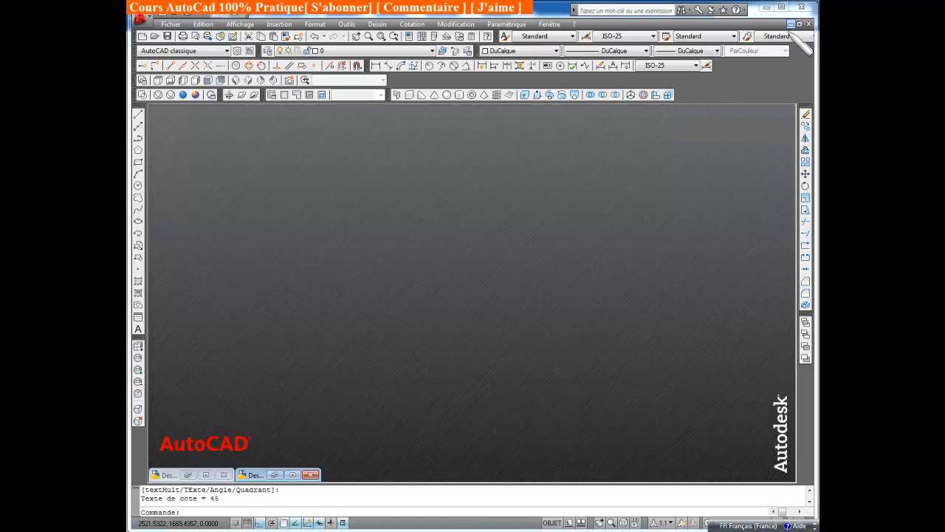
pyautogui.click(292, 474)
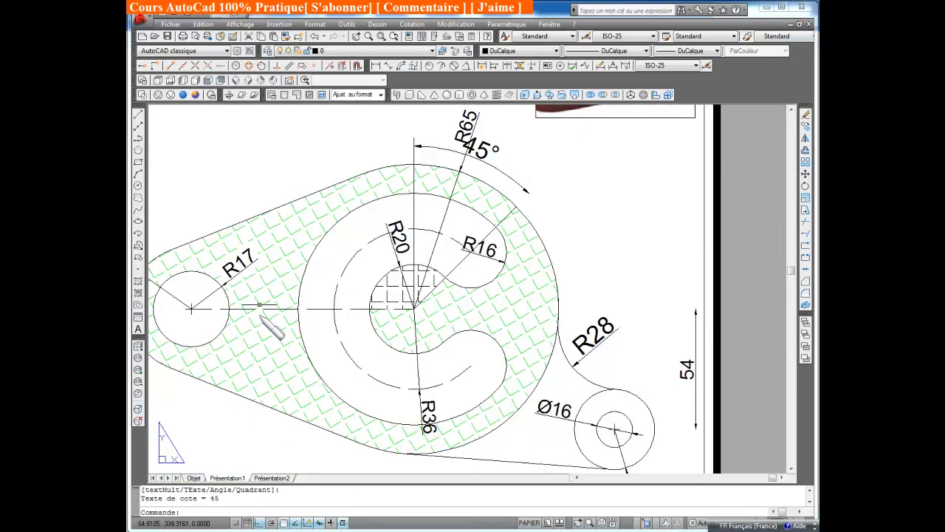
pyautogui.click(792, 24)
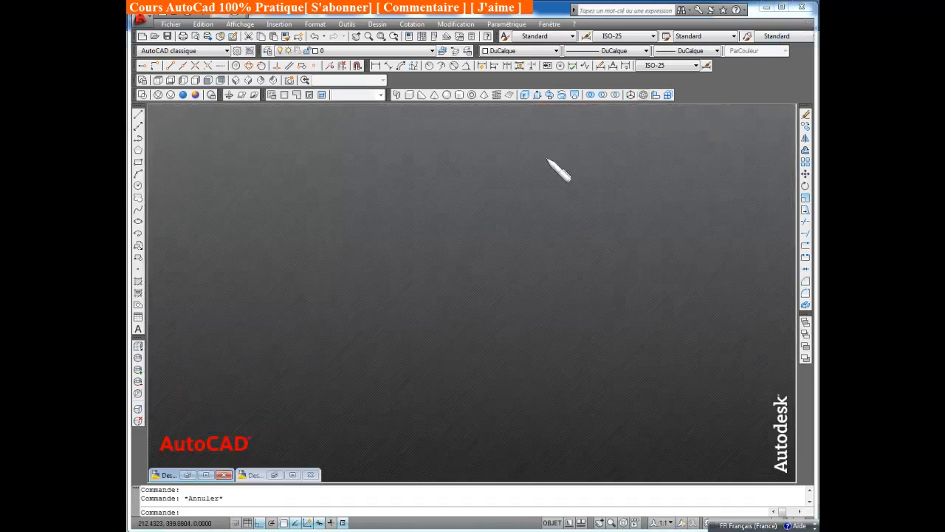
pyautogui.click(206, 474)
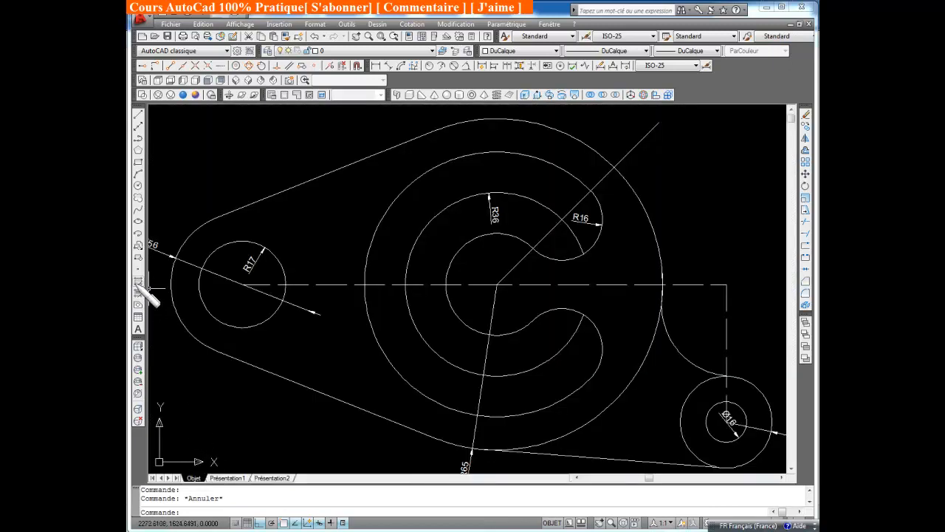
# Step: Start a hatch and choose the predefined DOLMIT pattern for it
pyautogui.click(140, 284)
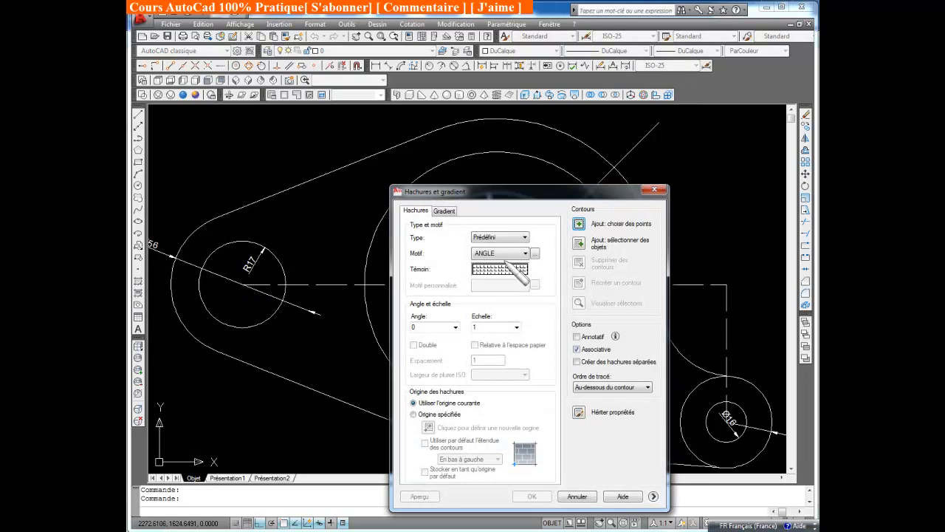
pyautogui.click(530, 271)
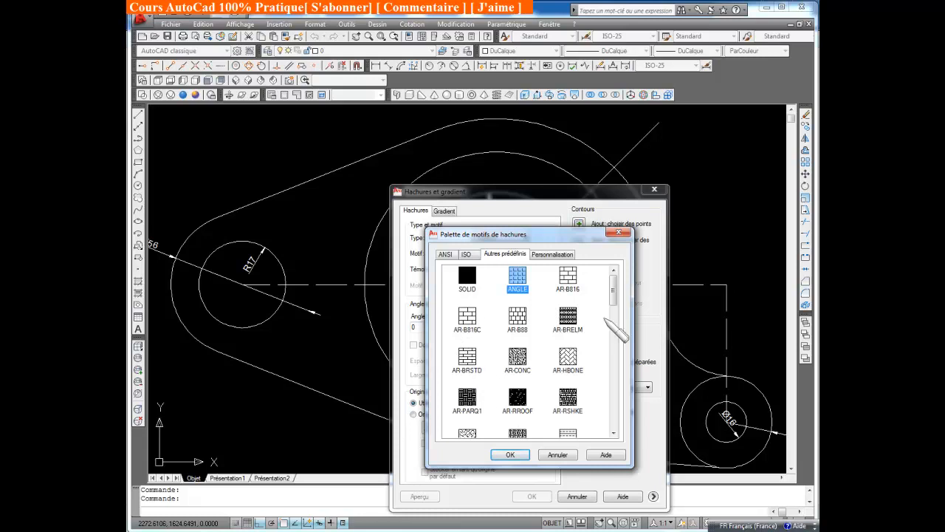
pyautogui.moveTo(614, 293); pyautogui.dragTo(613, 328)
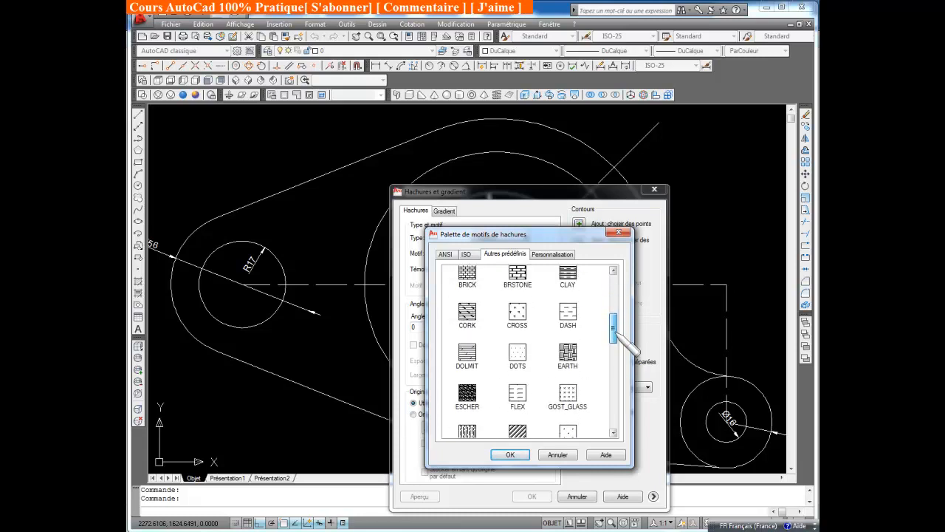
pyautogui.click(482, 349)
pyautogui.click(510, 454)
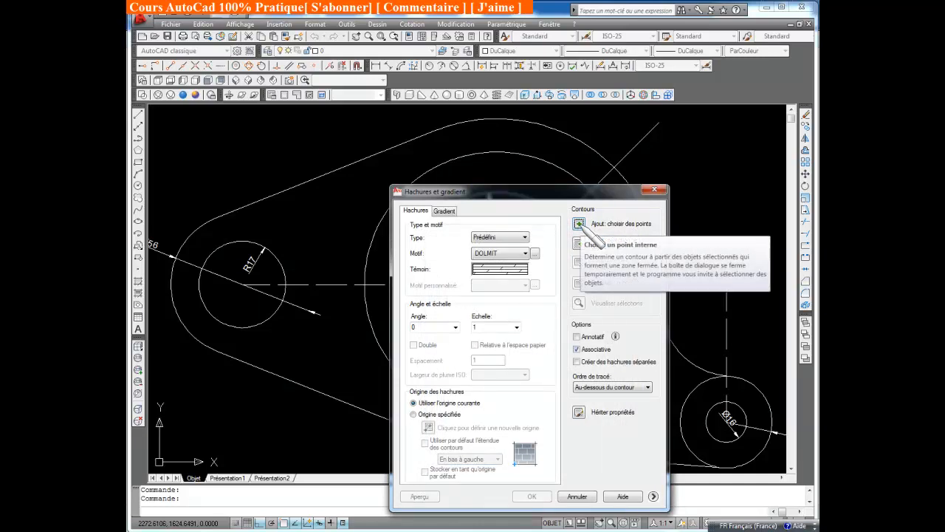
# Step: Try the DOLMIT hatch on the plate body around the slot, preview it and cancel the hatch
pyautogui.click(580, 223)
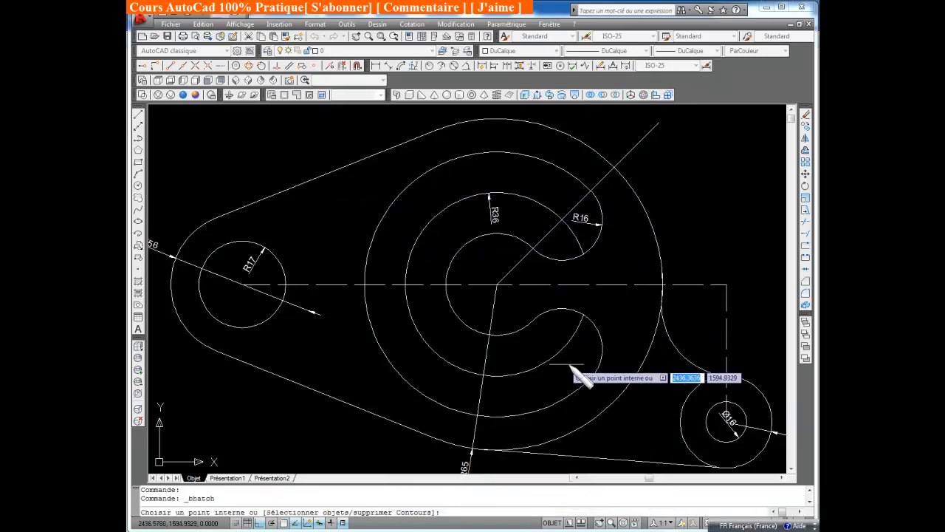
pyautogui.click(624, 336)
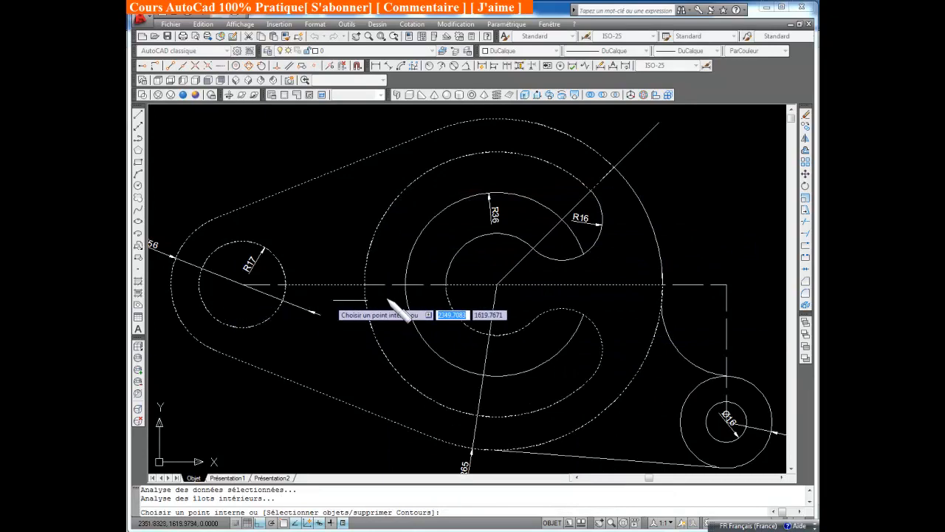
pyautogui.click(492, 271)
pyautogui.click(561, 260)
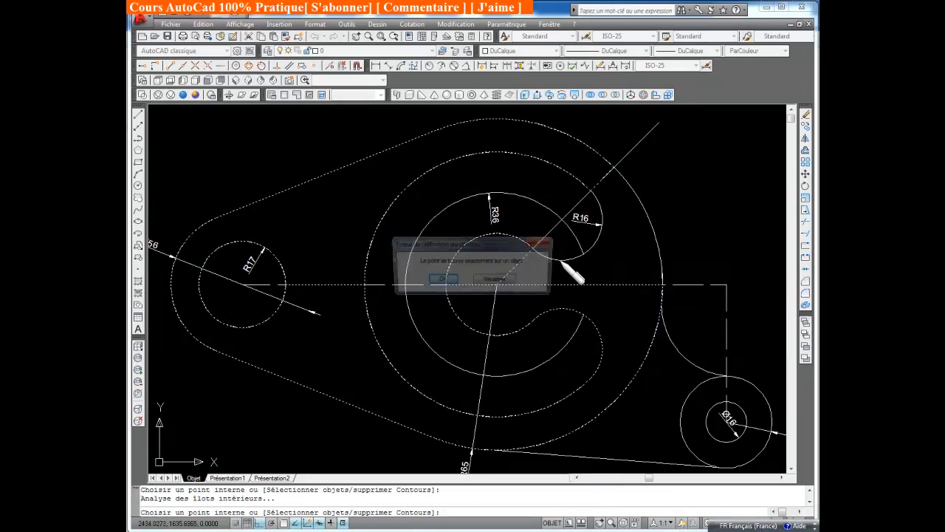
pyautogui.click(542, 242)
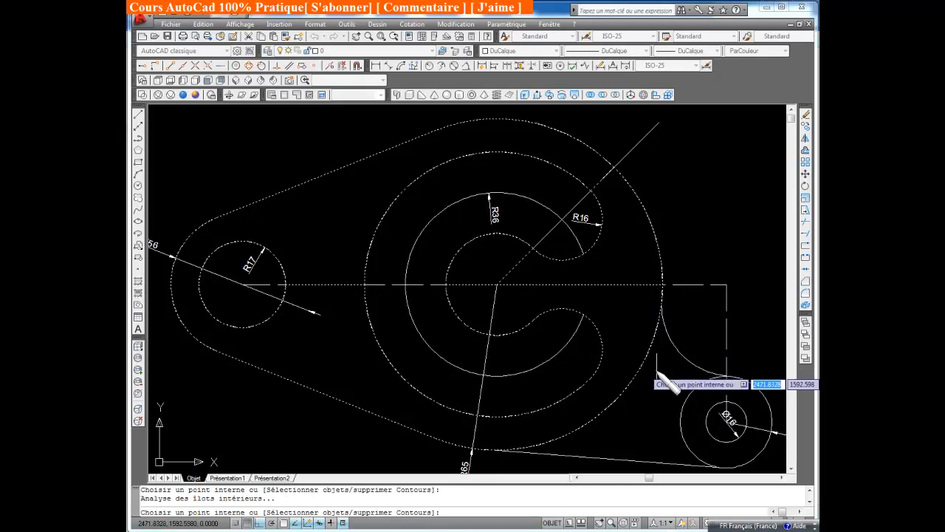
pyautogui.press('Return')
pyautogui.click(429, 499)
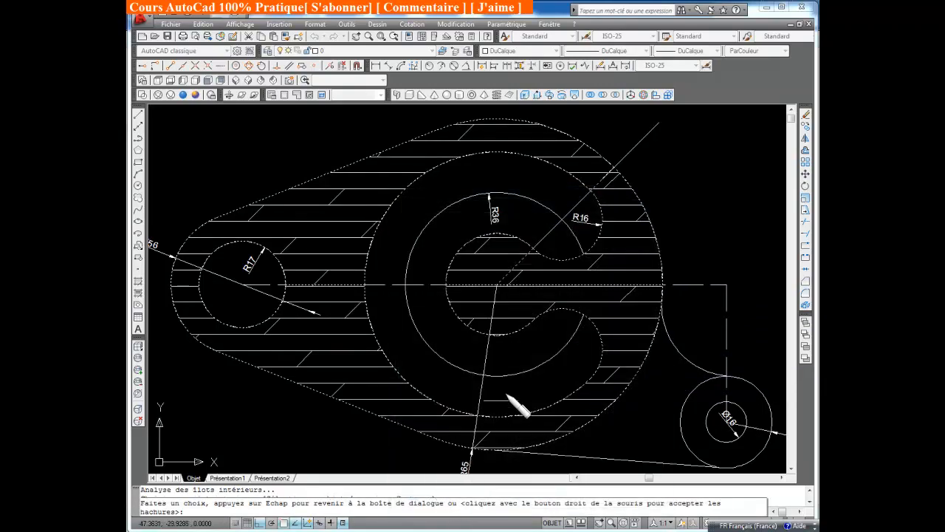
pyautogui.press('Escape')
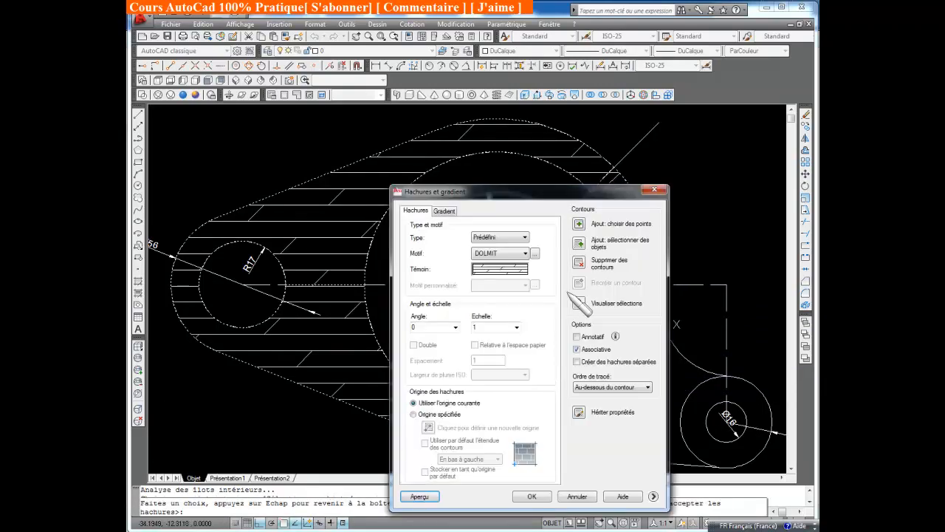
pyautogui.click(652, 192)
pyautogui.middleClick(637, 262)
pyautogui.middleClick(636, 262)
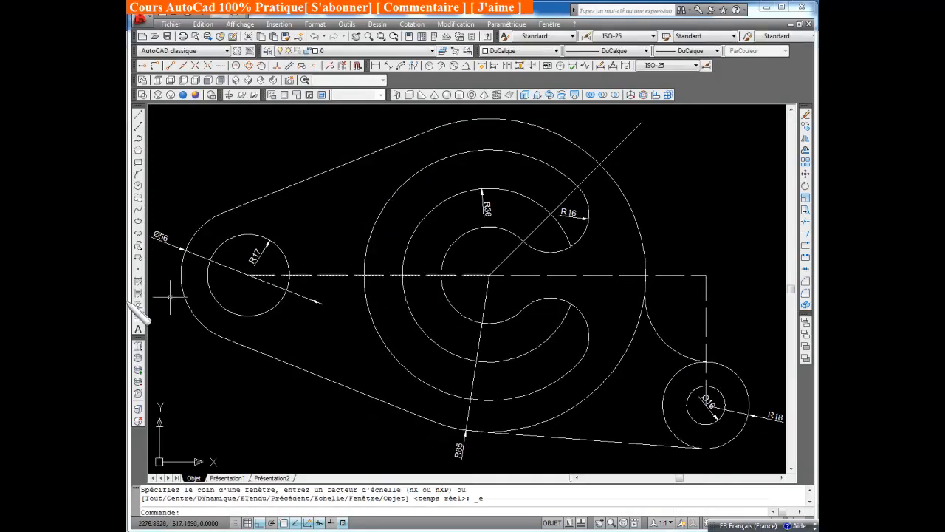
# Step: Hatch the plate body around the slot, above and below the horizontal axis, with the predefined ANGLE pattern at scale 1
pyautogui.click(138, 280)
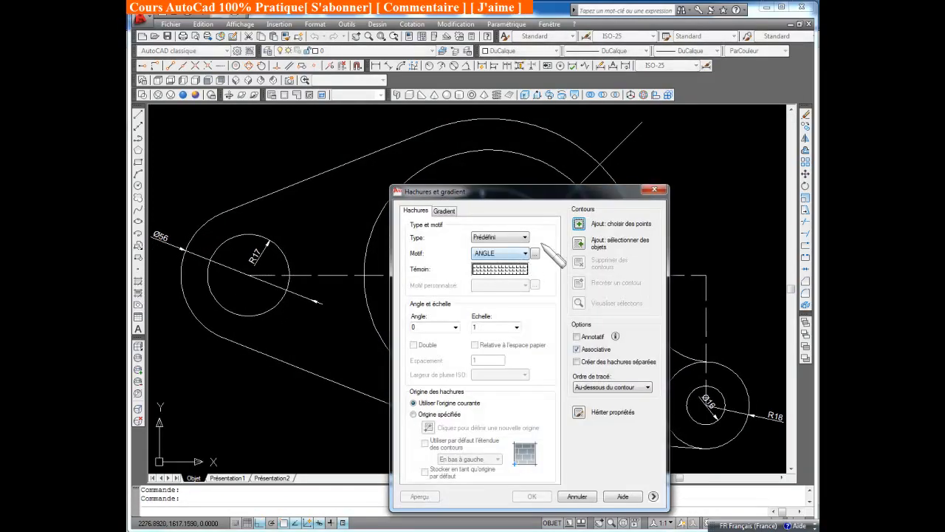
pyautogui.click(578, 225)
pyautogui.click(334, 204)
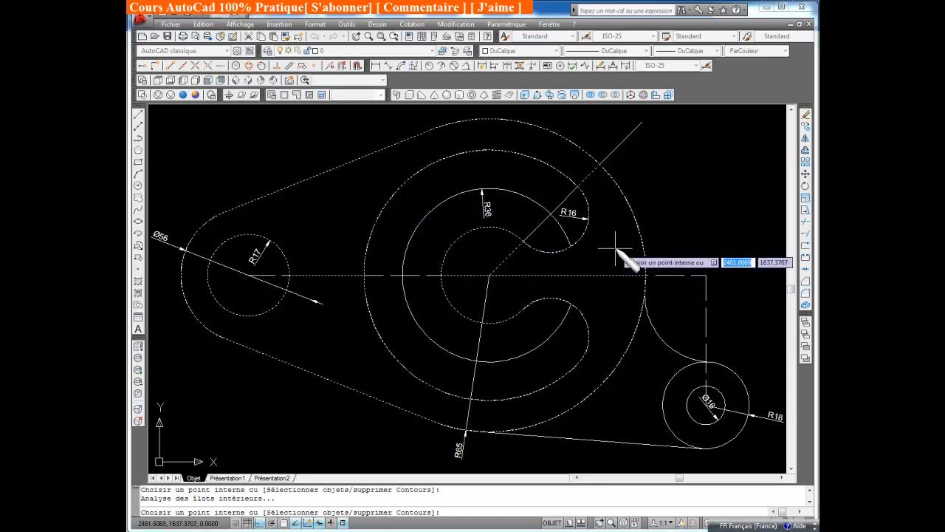
pyautogui.click(618, 324)
pyautogui.click(470, 280)
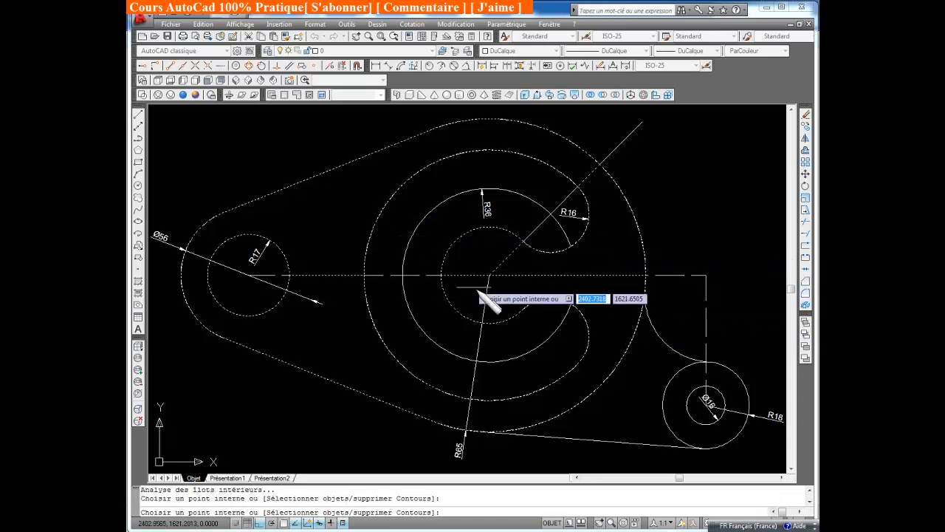
pyautogui.press('Return')
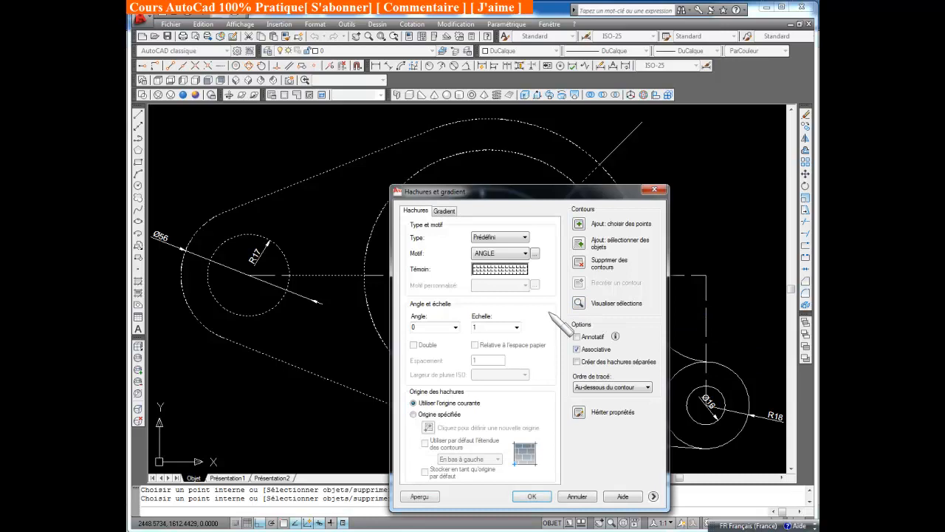
pyautogui.click(412, 495)
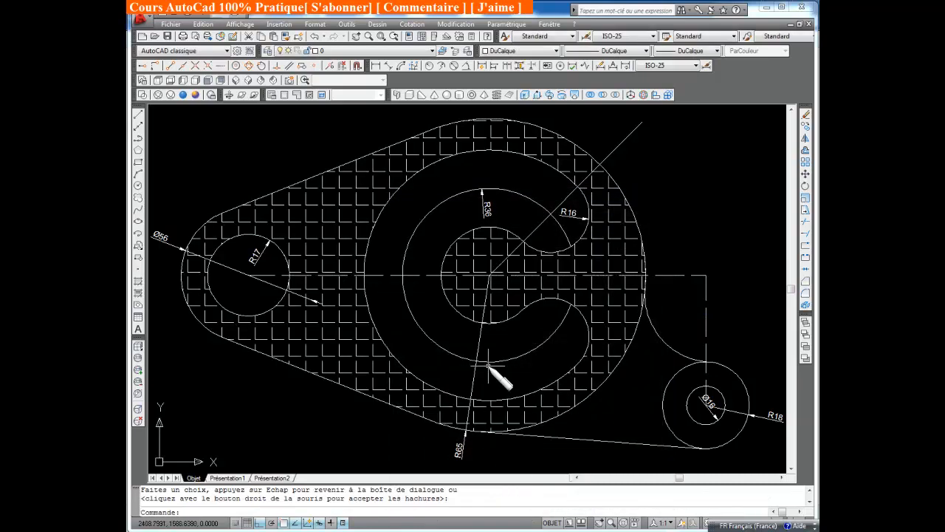
pyautogui.middleClick(489, 366)
pyautogui.middleClick(488, 365)
pyautogui.middleClick(500, 374)
pyautogui.middleClick(500, 375)
pyautogui.moveTo(513, 377)
pyautogui.mouseDown(button='middle')
pyautogui.moveTo(516, 413)
pyautogui.moveTo(504, 354)
pyautogui.moveTo(539, 392)
pyautogui.mouseUp(button='middle')
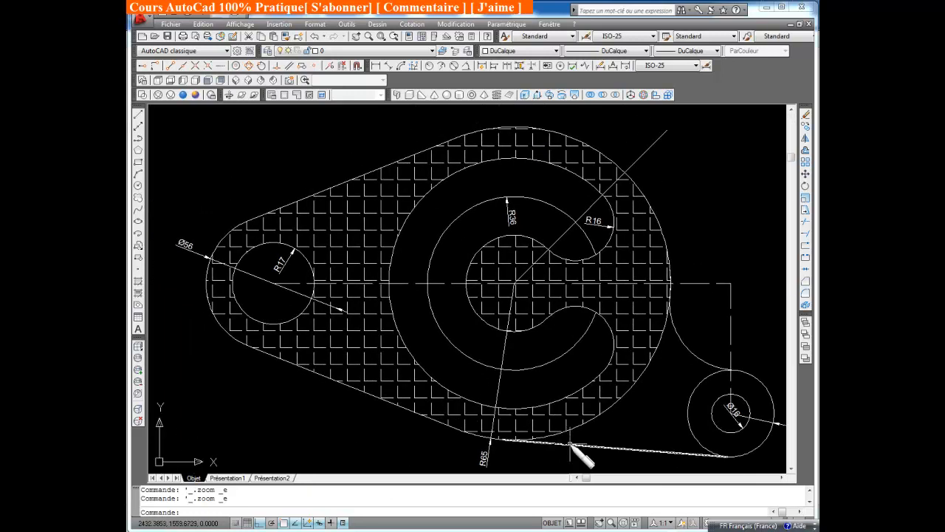
pyautogui.moveTo(570, 443)
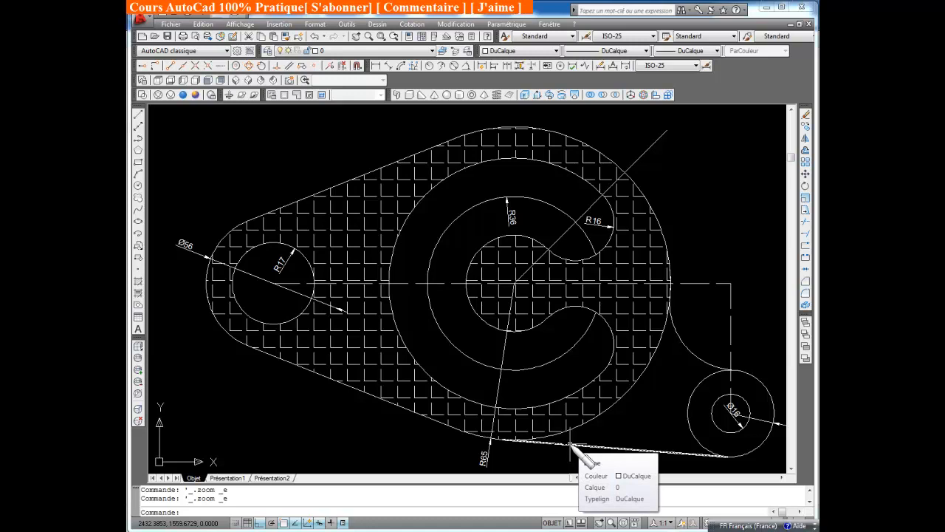